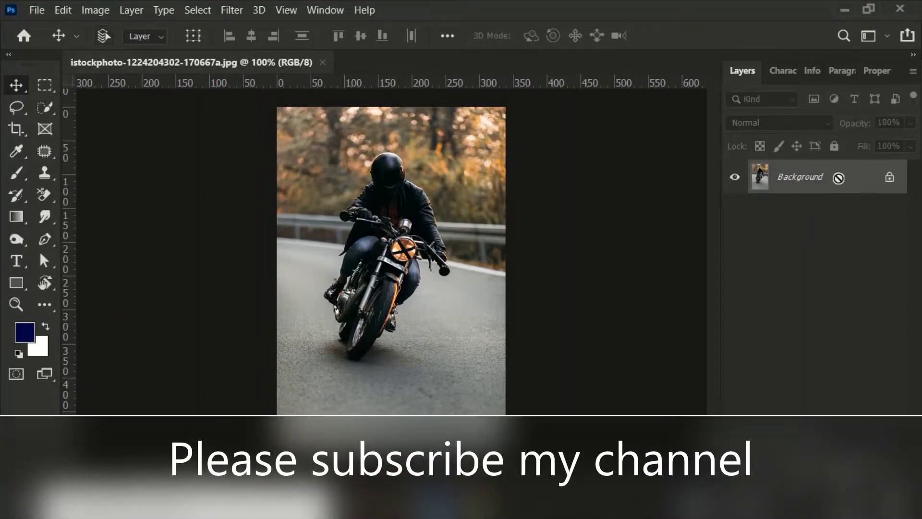
Step: Copy the motorcycle photo's Background layer onto a new Layer 1 with Ctrl+J
key("ctrl+j")
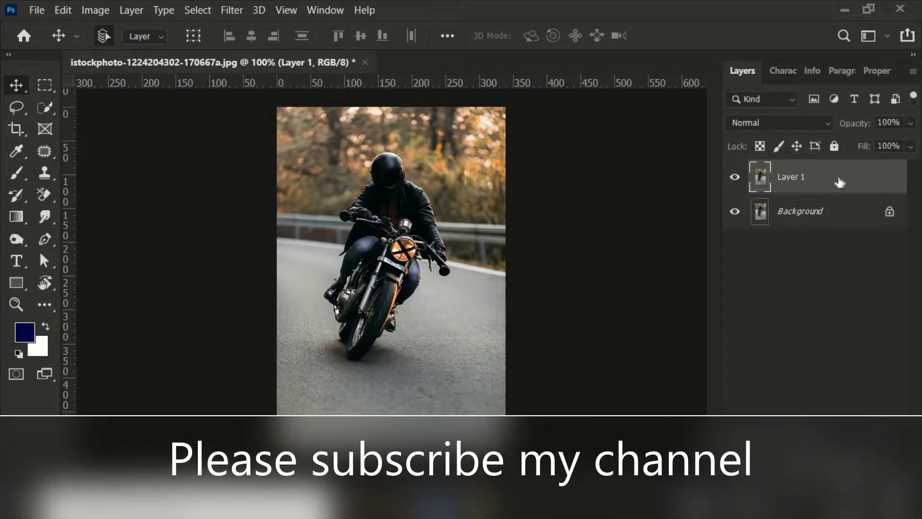
Step: Quick-select the rider and motorcycle, then zoom in on them
key("e")
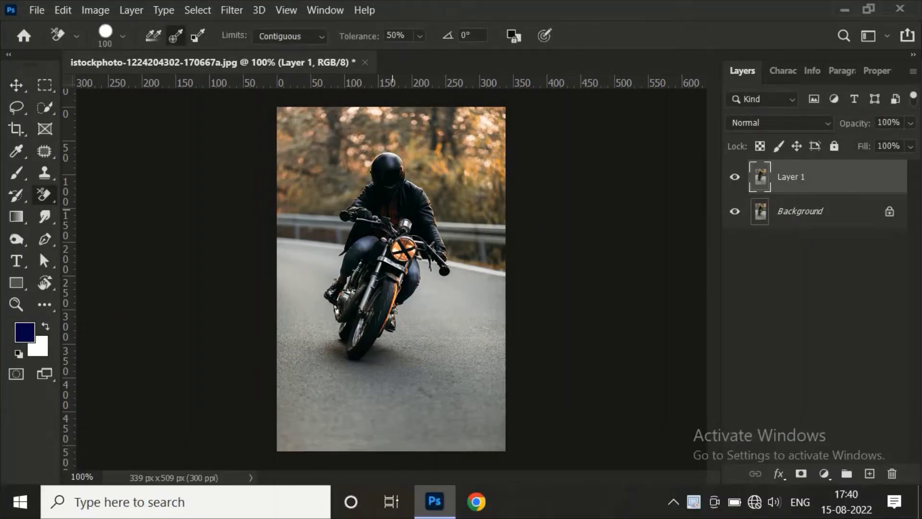
key("w")
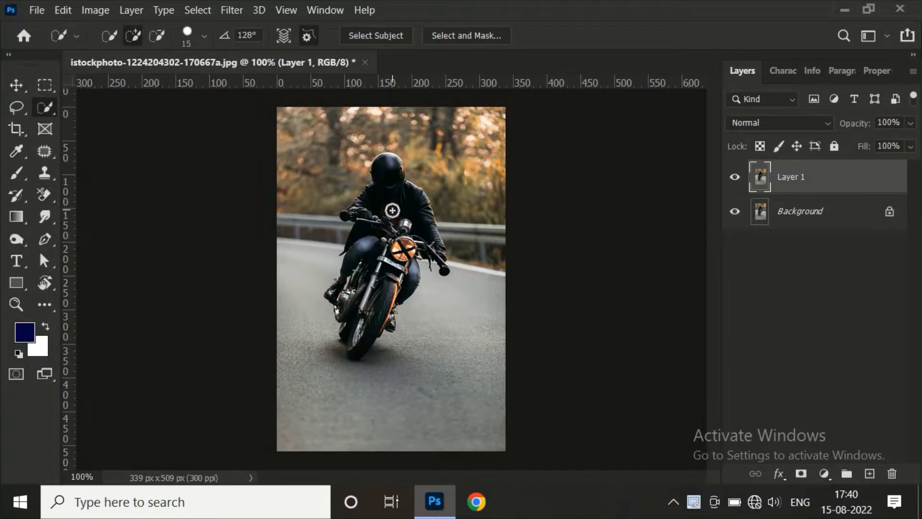
left_click_drag(386, 167, 371, 322)
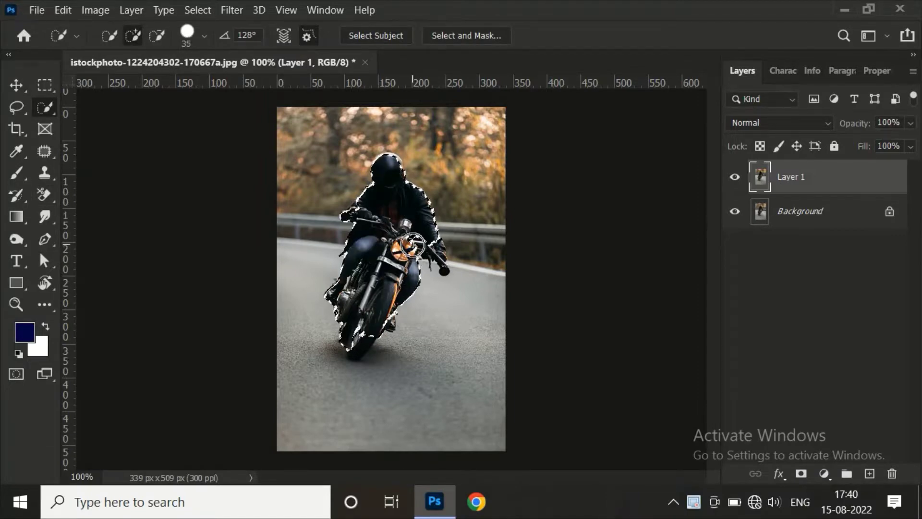
key("ctrl+plus")
key("ctrl+plus")
left_click_drag(716, 290, 712, 280)
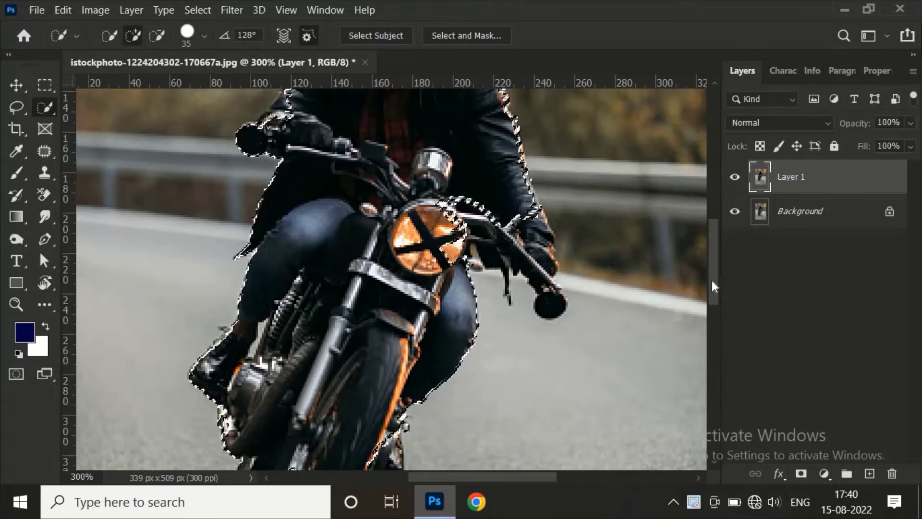
Step: With a smaller brush, add the right handlebar, glove, grip and whole front wheel
key("bracketleft")
key("bracketleft")
key("bracketleft")
key("bracketleft")
left_click_drag(447, 207, 513, 236)
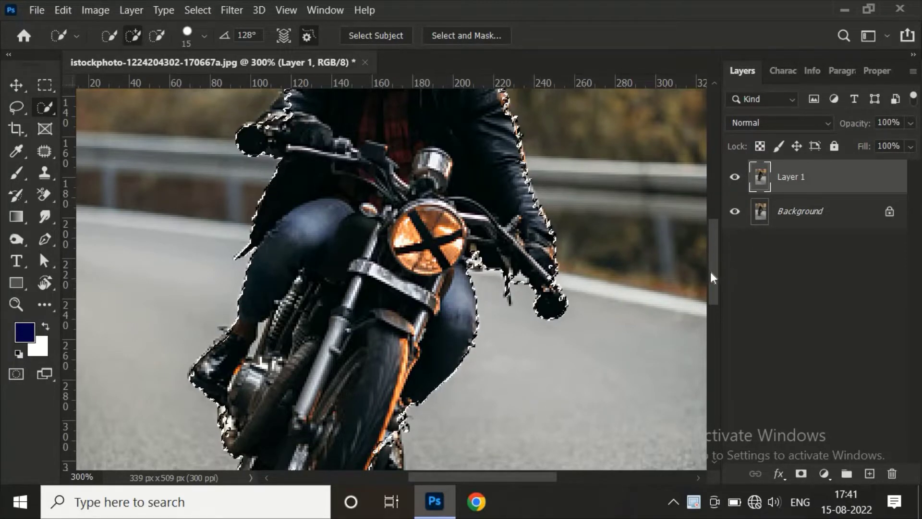
mouse_move(711, 271)
left_mouse_down()
mouse_move(709, 238)
mouse_move(713, 320)
left_mouse_up()
mouse_move(320, 266)
left_mouse_down()
mouse_move(278, 309)
mouse_move(385, 227)
mouse_move(351, 198)
left_mouse_up()
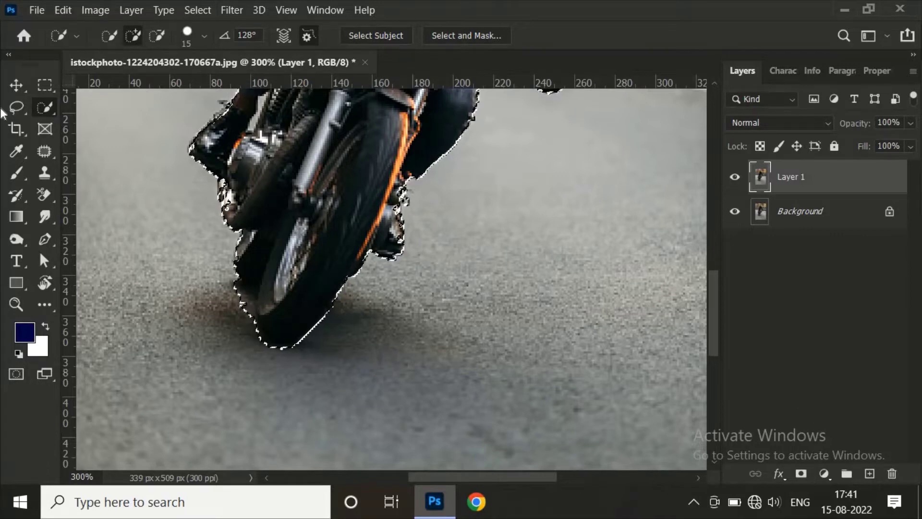
Step: Switch to the plain freehand Lasso Tool and zoom in on the tyre
left_click(16, 107)
right_click(20, 111)
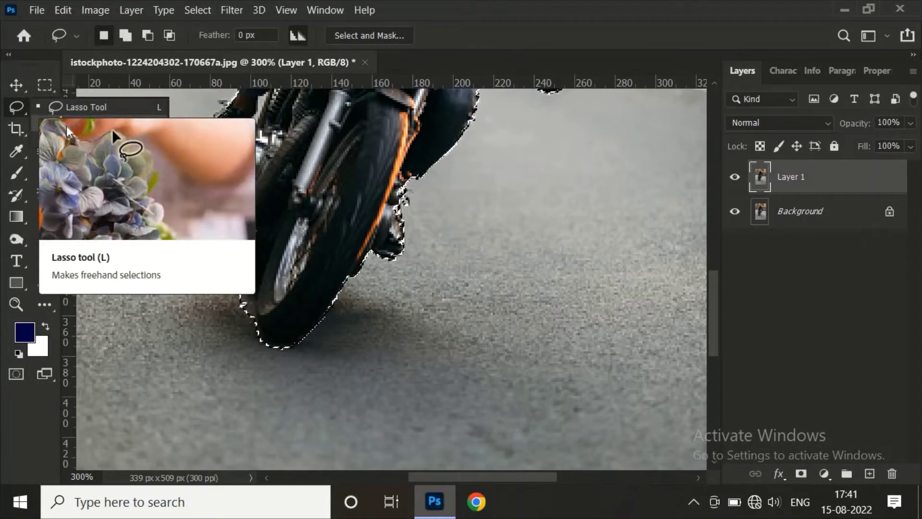
left_click(76, 106)
scroll(399, 223, "up", 3)
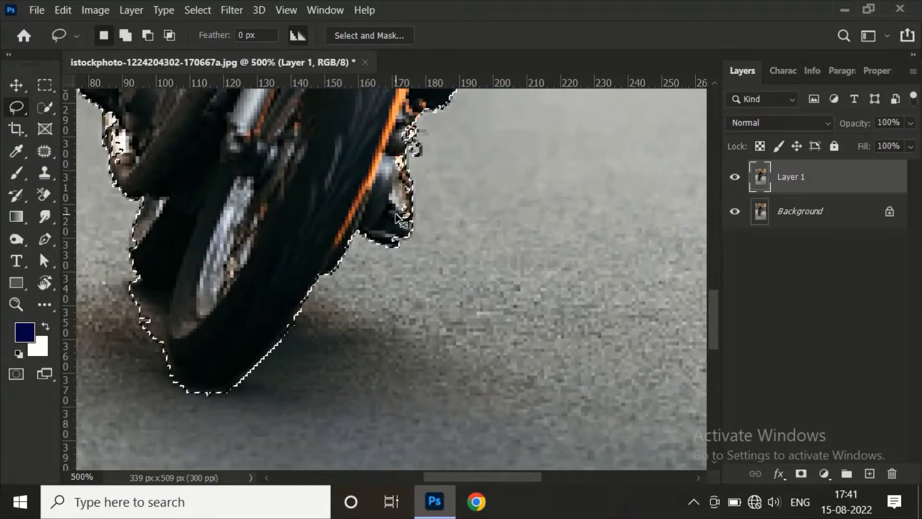
Step: Trace along the front tyre edge to add the missing slivers to the selection
mouse_move(420, 94)
left_mouse_down()
mouse_move(403, 212)
mouse_move(392, 229)
mouse_move(411, 229)
mouse_move(406, 246)
left_mouse_up()
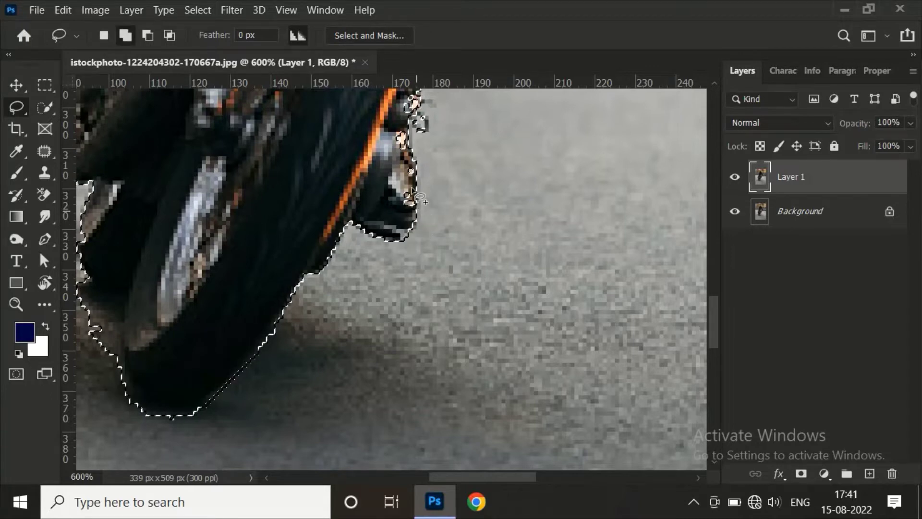
mouse_move(402, 243)
left_mouse_down()
mouse_move(395, 226)
mouse_move(411, 186)
left_mouse_up()
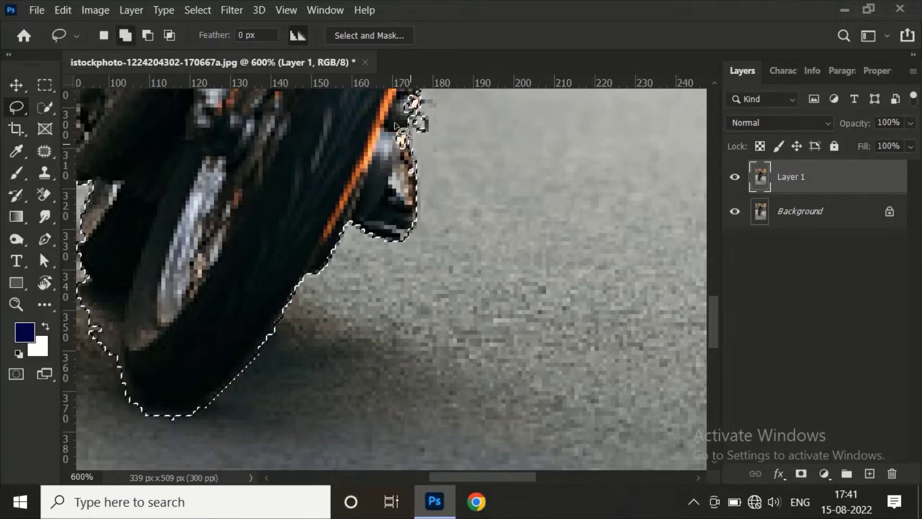
scroll(714, 294, "up", 3)
scroll(714, 298, "up", 4)
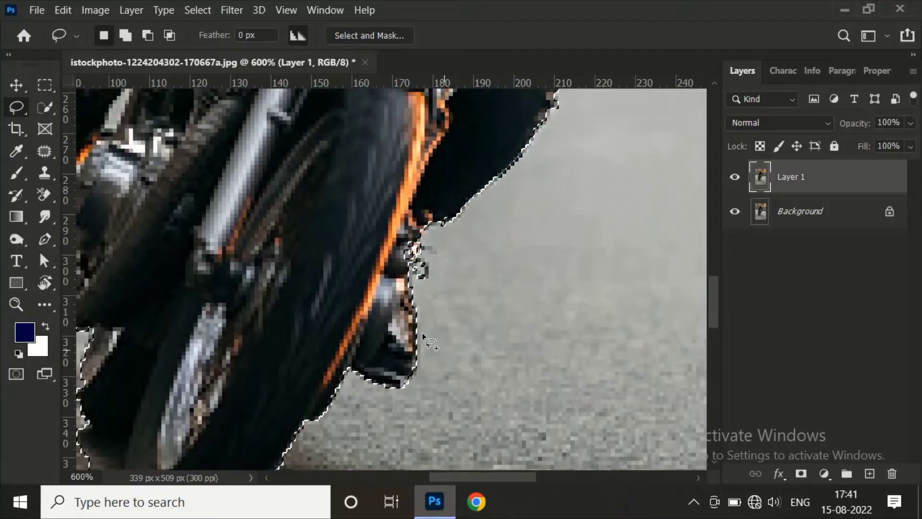
mouse_move(416, 312)
left_mouse_down()
mouse_move(411, 274)
mouse_move(422, 260)
mouse_move(388, 282)
left_mouse_up()
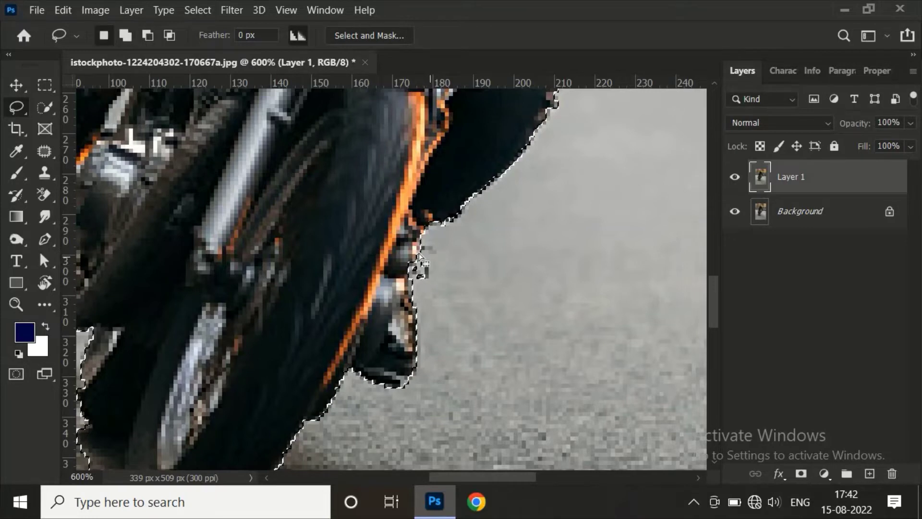
Step: Add the headlight edge and remove the road patch beside the headlight
left_click_drag(711, 305, 716, 267)
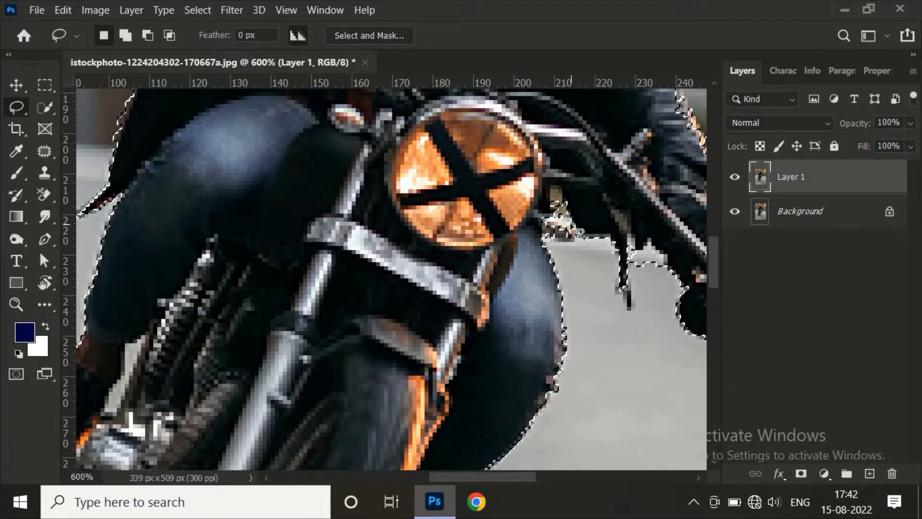
left_click_drag(579, 233, 543, 236)
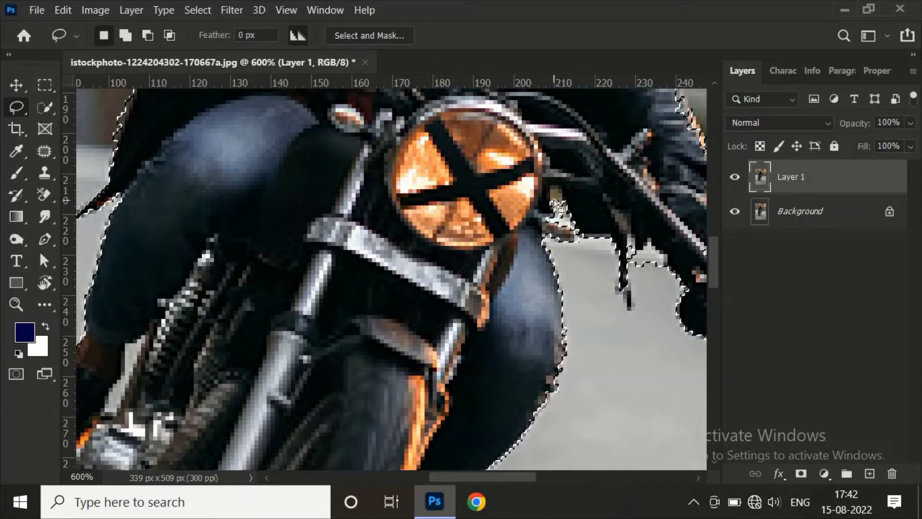
key("alt")
left_click_drag(555, 207, 557, 212)
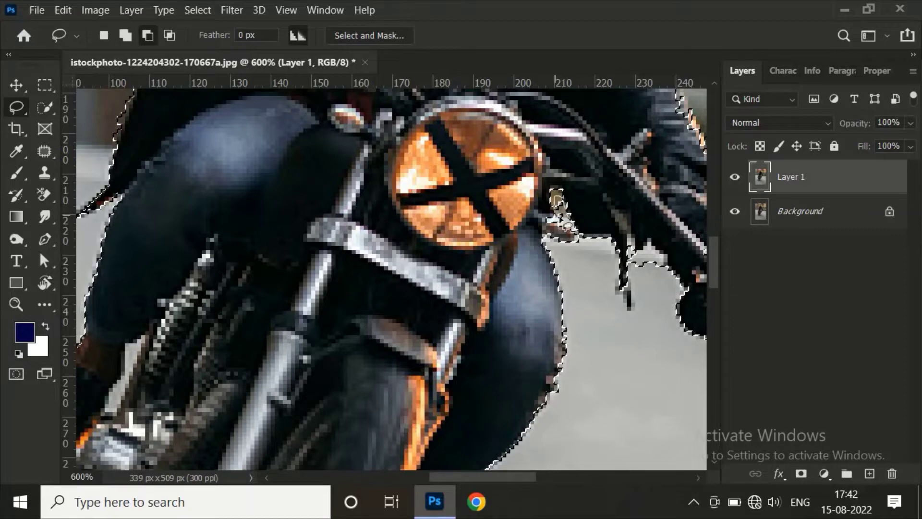
left_click_drag(558, 199, 571, 225)
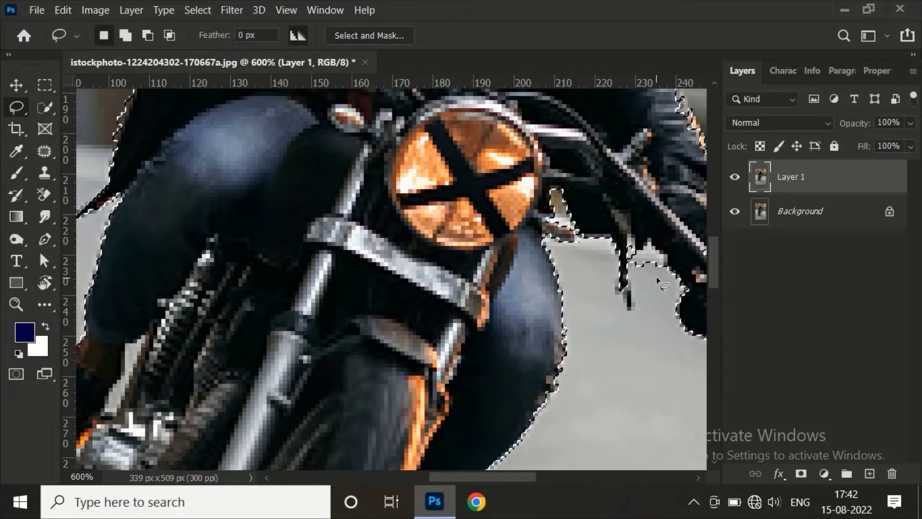
Step: Cut the road out below the handlebar and tidy the selection around the grip end
left_click_drag(474, 477, 503, 477)
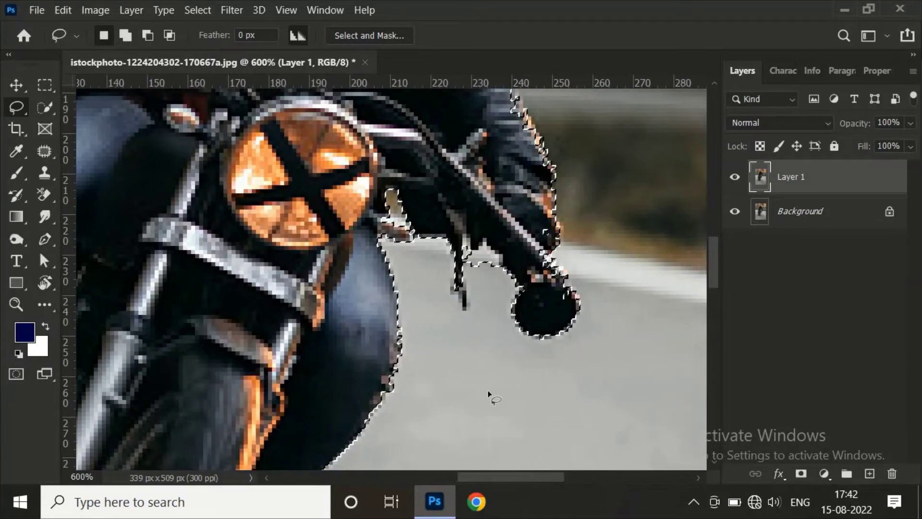
mouse_move(500, 264)
left_mouse_down()
mouse_move(477, 261)
mouse_move(482, 247)
left_mouse_up()
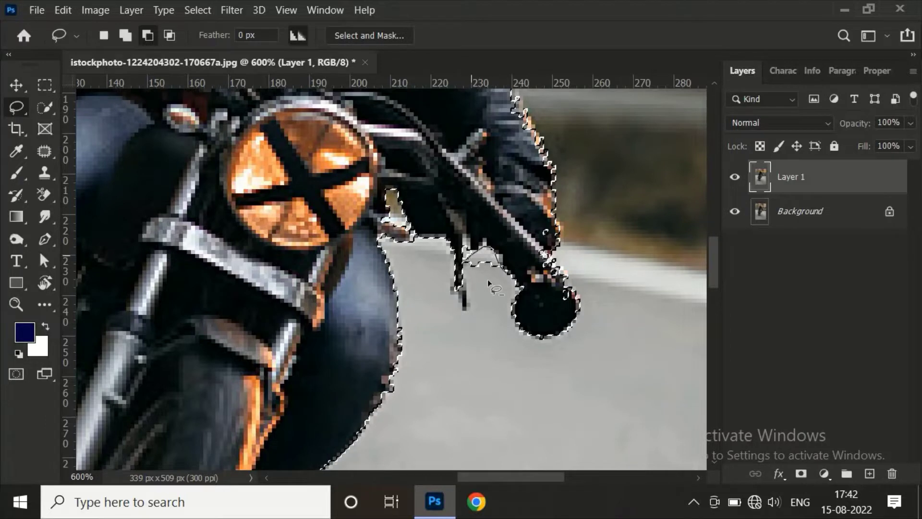
left_click_drag(489, 284, 466, 246)
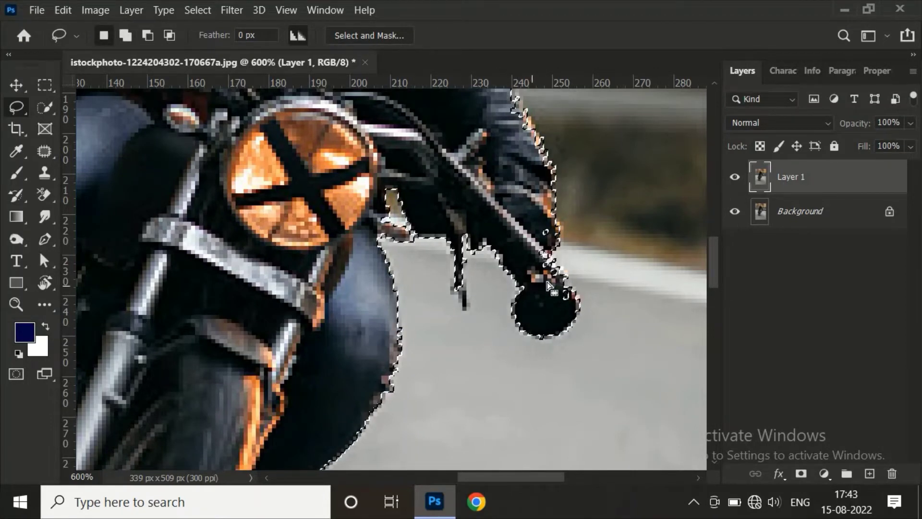
mouse_move(566, 279)
left_mouse_down()
mouse_move(552, 260)
mouse_move(560, 276)
left_mouse_up()
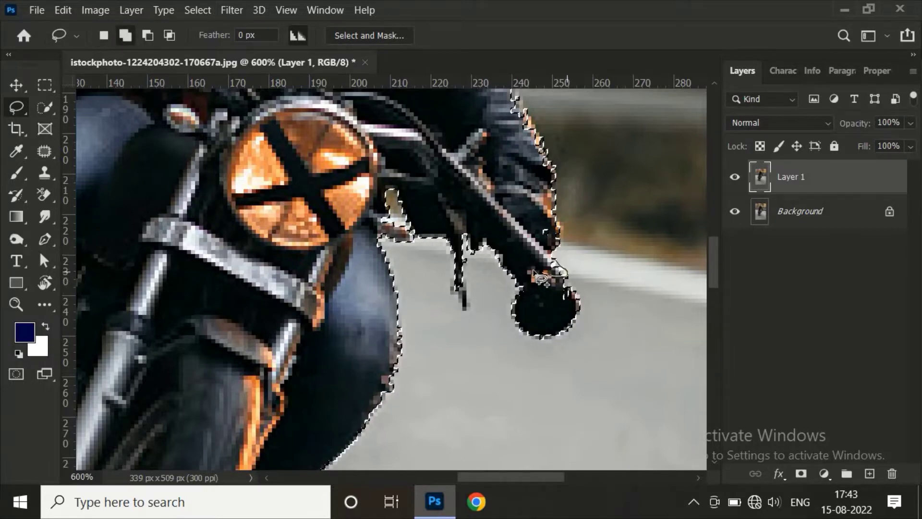
mouse_move(528, 337)
left_mouse_down()
mouse_move(560, 338)
mouse_move(504, 358)
left_mouse_up()
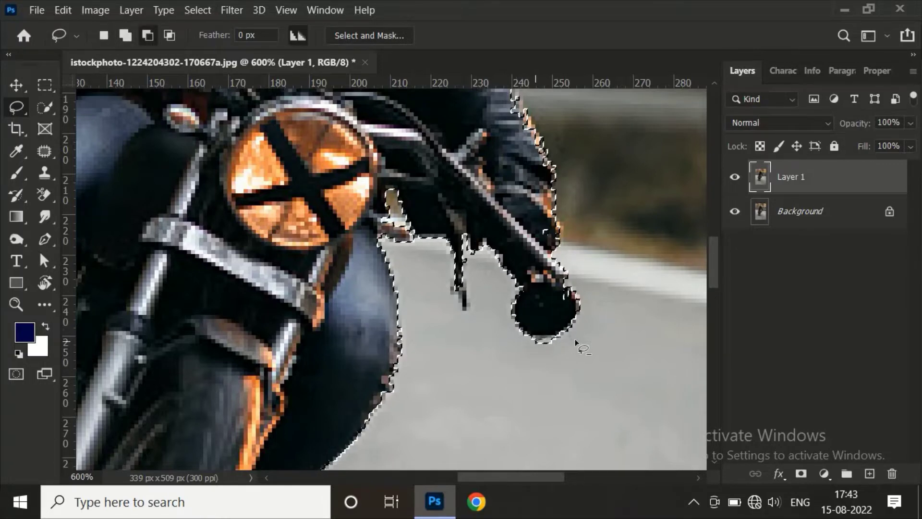
left_click_drag(582, 337, 571, 312)
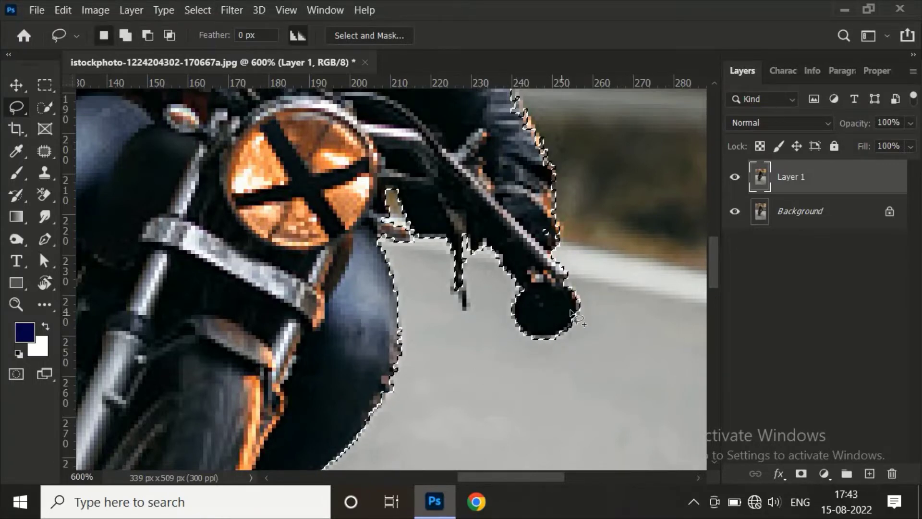
left_click_drag(713, 265, 716, 250)
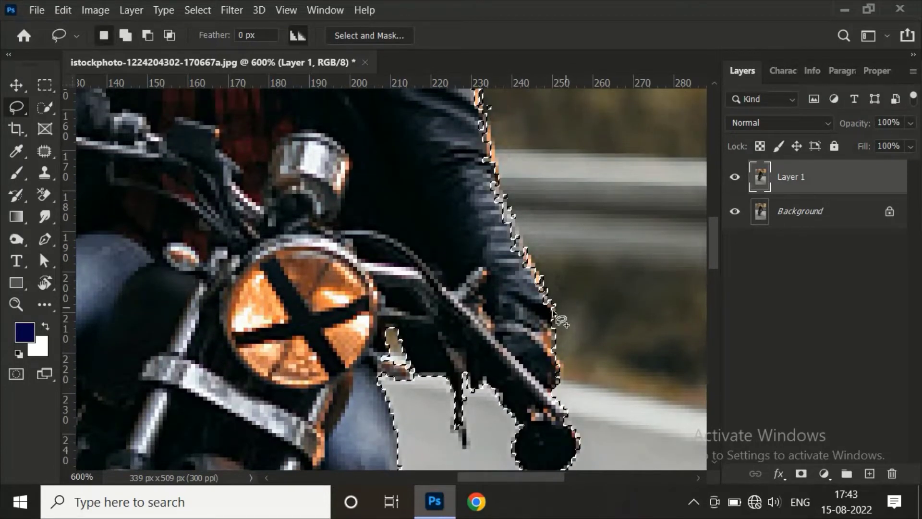
Step: Extend the selection along the rider's sleeve and jacket edges
left_click_drag(557, 318, 531, 254)
left_click_drag(419, 328, 416, 312)
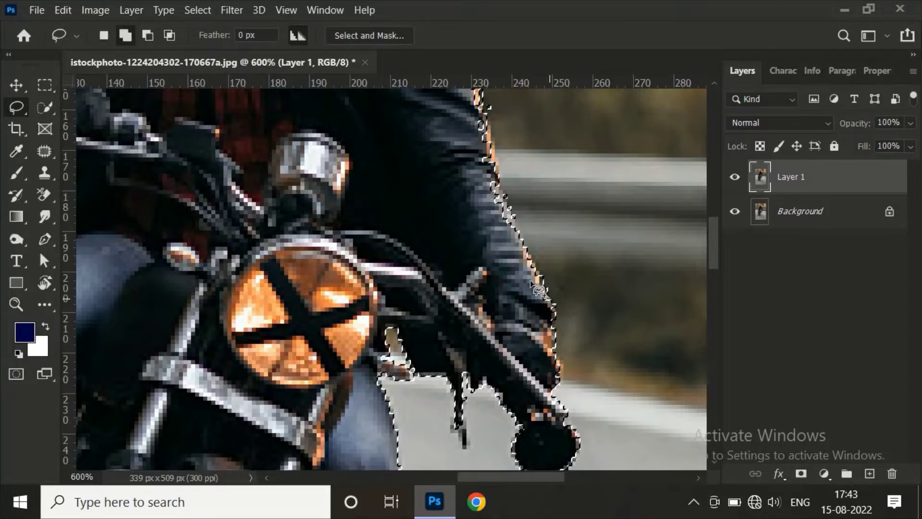
key("shift")
left_click_drag(515, 228, 503, 191)
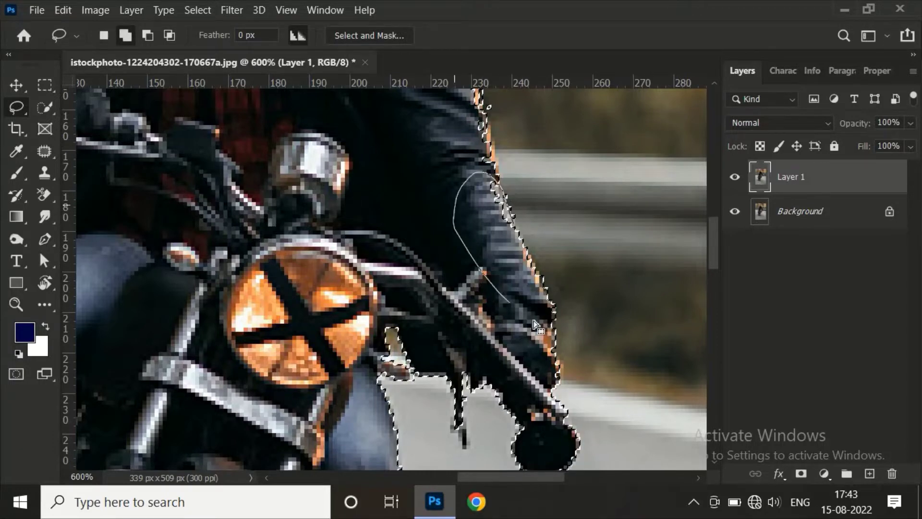
left_click_drag(534, 321, 538, 323)
left_click_drag(713, 247, 713, 220)
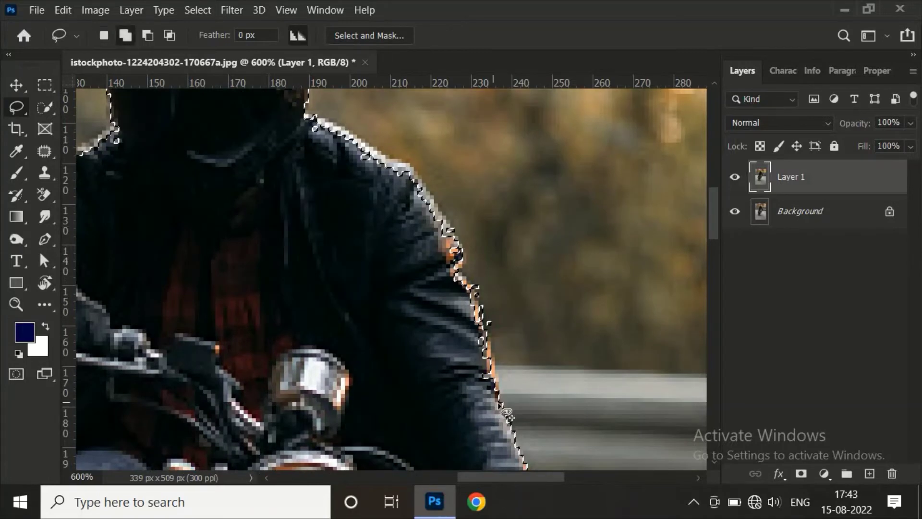
left_click_drag(507, 412, 503, 389)
left_click_drag(408, 408, 456, 414)
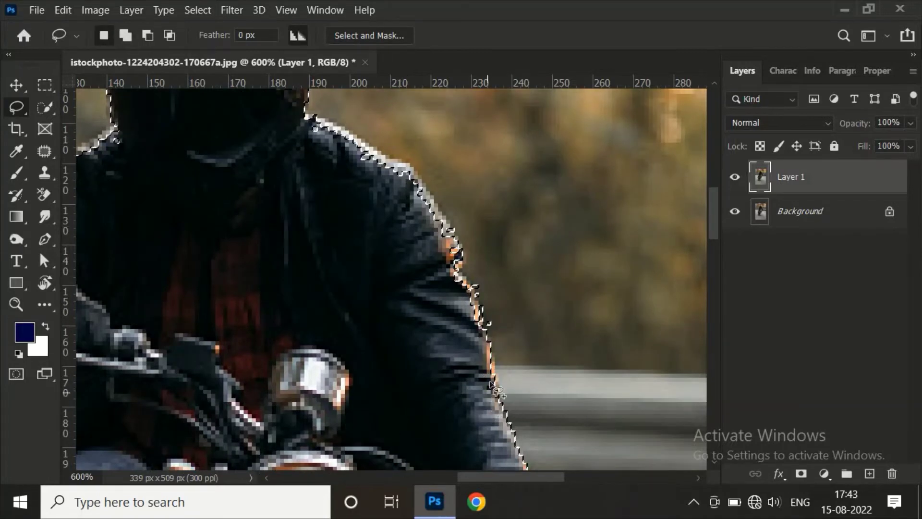
key("shift")
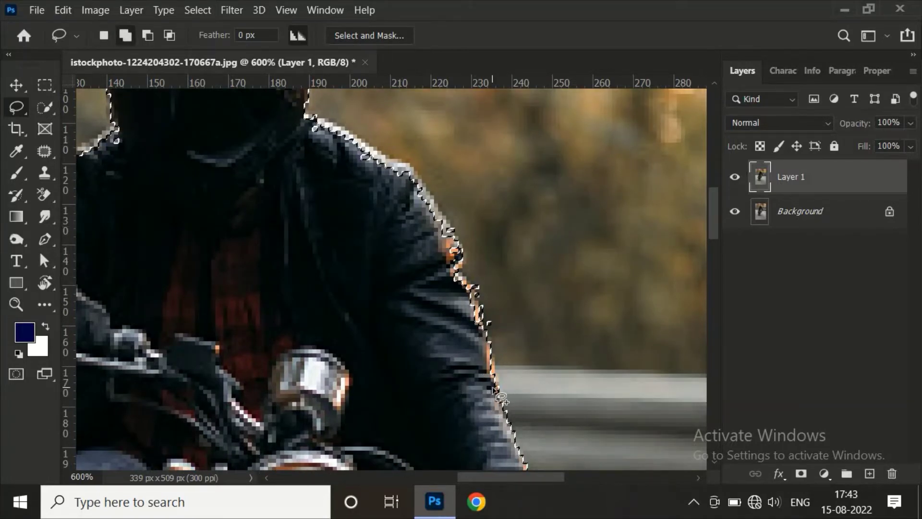
scroll(716, 222, "up", 2)
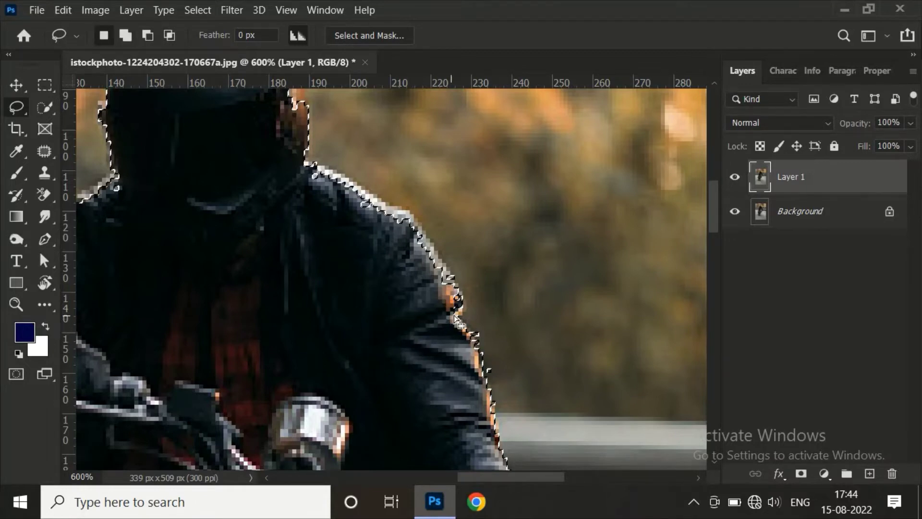
Step: Add and smooth the jacket shoulder edge in the selection
mouse_move(454, 316)
left_mouse_down()
mouse_move(460, 289)
mouse_move(363, 223)
left_mouse_up()
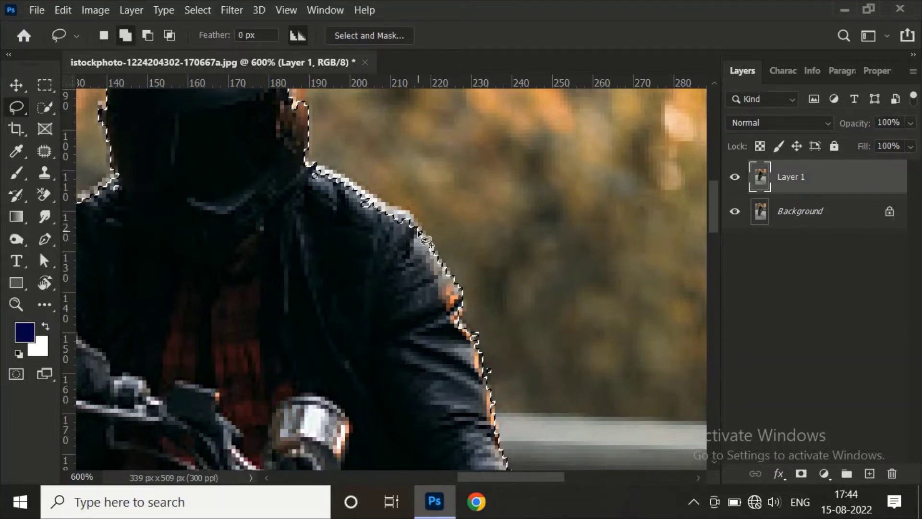
left_click_drag(419, 233, 380, 208)
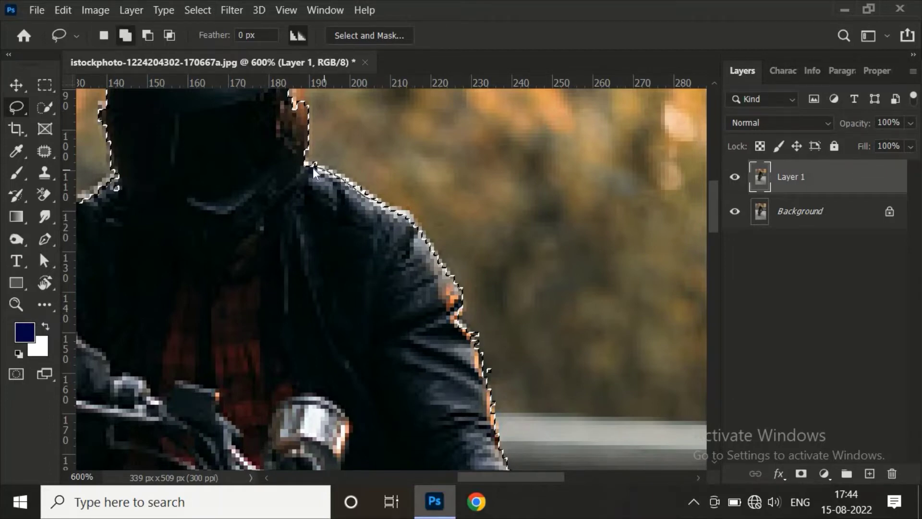
left_click_drag(313, 168, 437, 241)
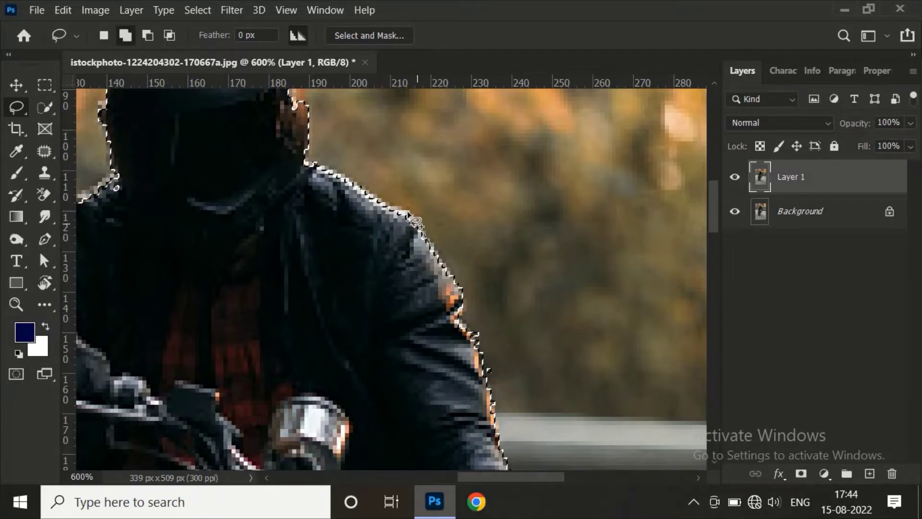
left_click_drag(377, 276, 449, 284)
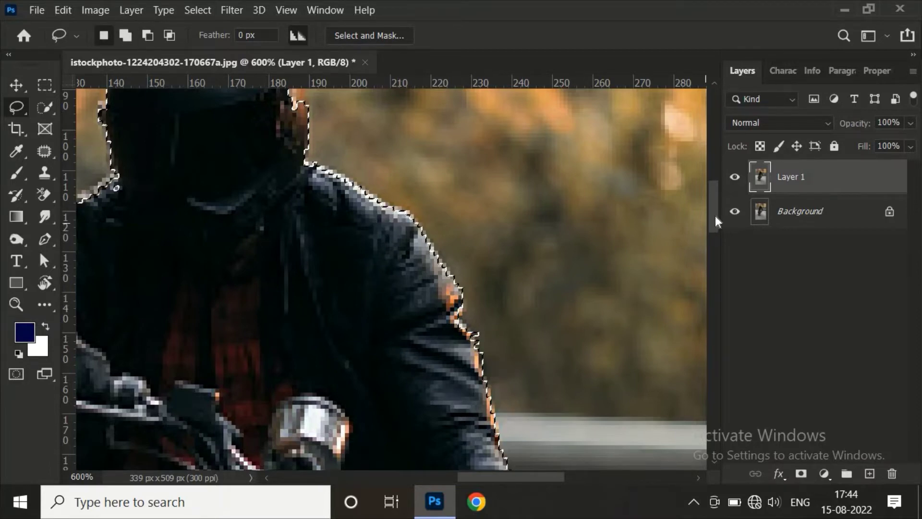
left_click_drag(716, 215, 714, 191)
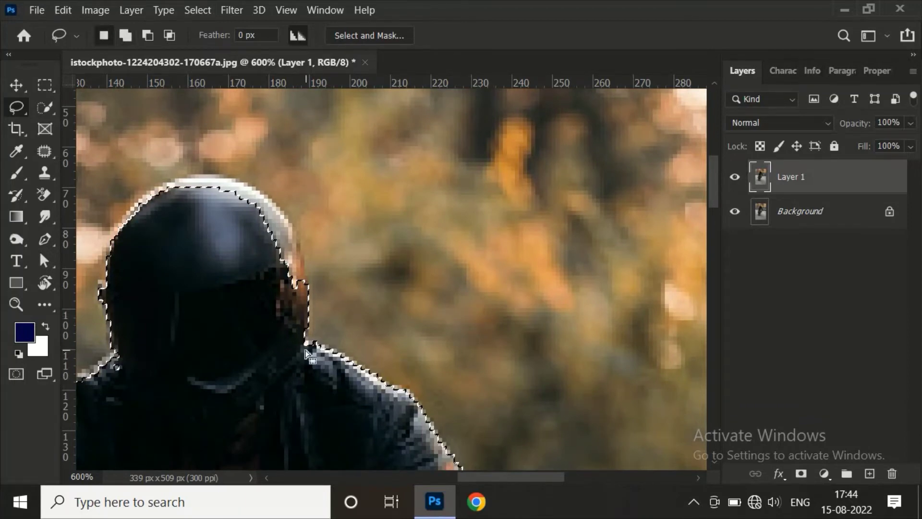
Step: Trace the helmet's right edge, top and left side into the selection
key("shift")
left_click_drag(209, 198, 302, 281)
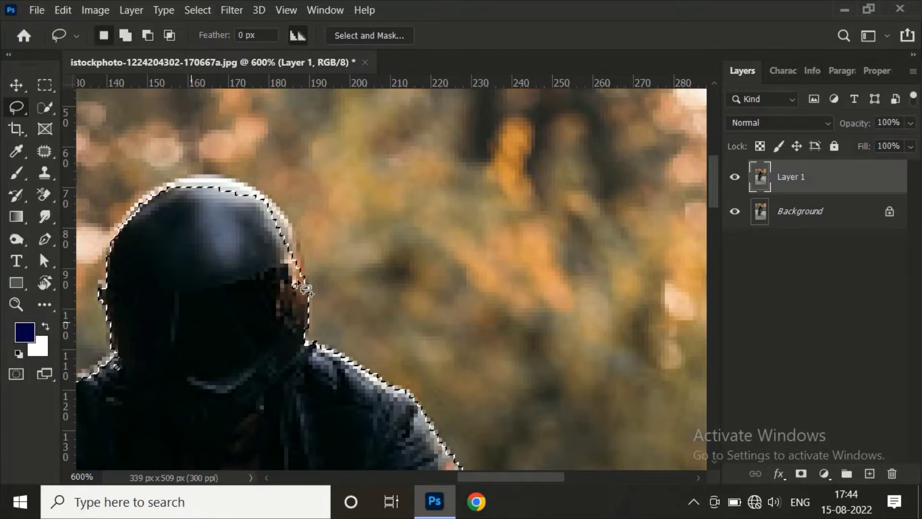
mouse_move(186, 278)
left_mouse_down()
mouse_move(286, 284)
mouse_move(230, 204)
left_mouse_up()
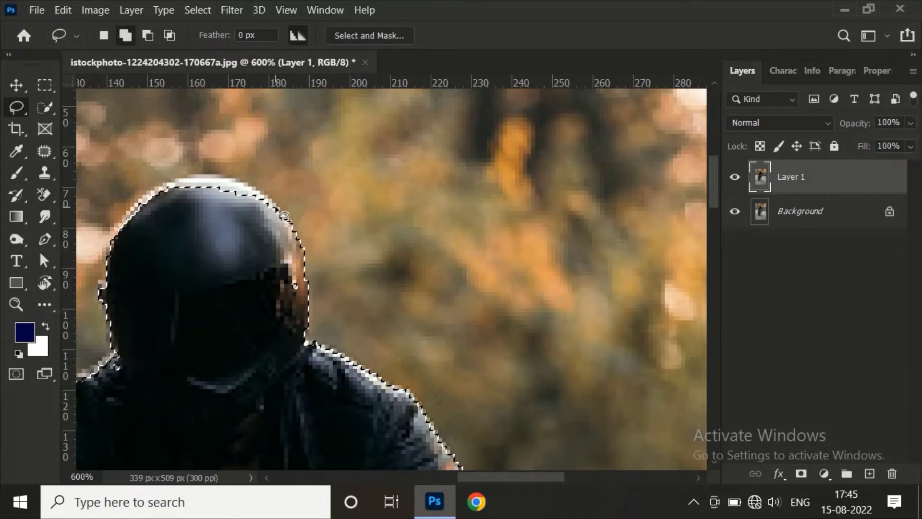
left_click_drag(160, 211, 228, 184)
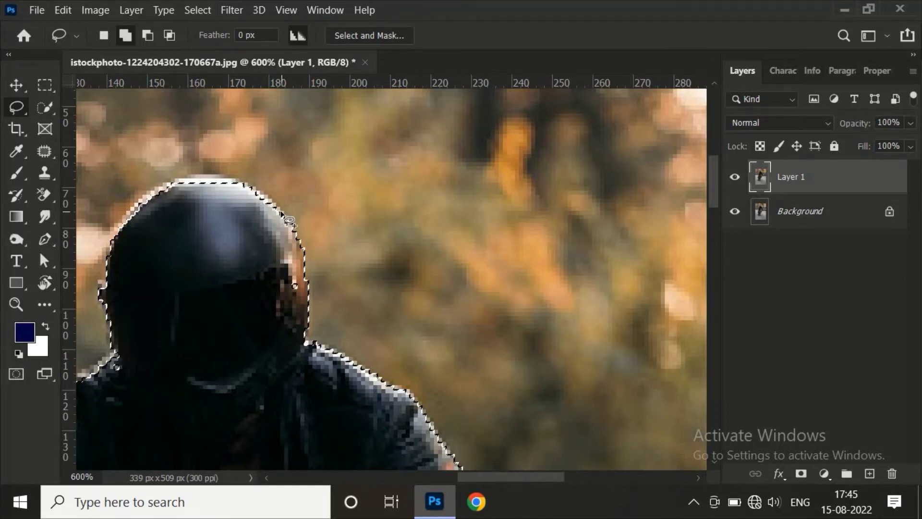
mouse_move(289, 221)
left_mouse_down()
mouse_move(232, 185)
mouse_move(189, 175)
left_mouse_up()
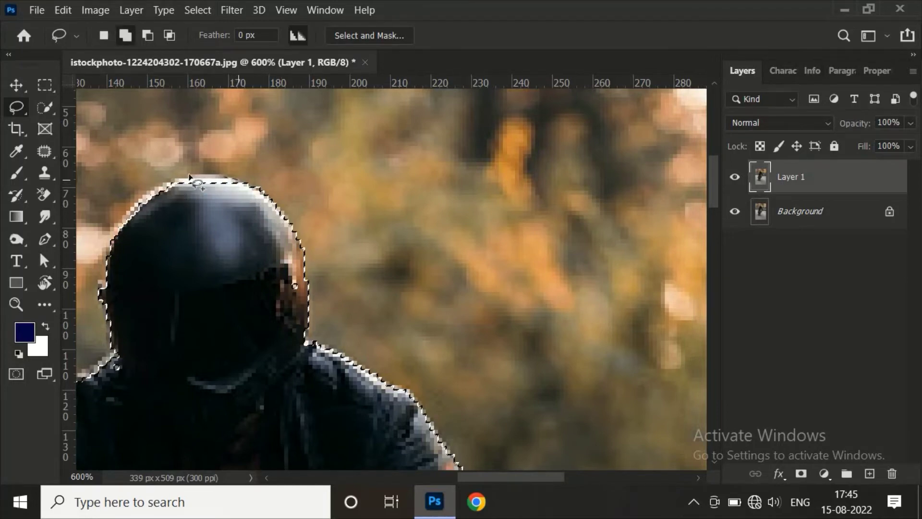
left_click_drag(202, 236, 168, 194)
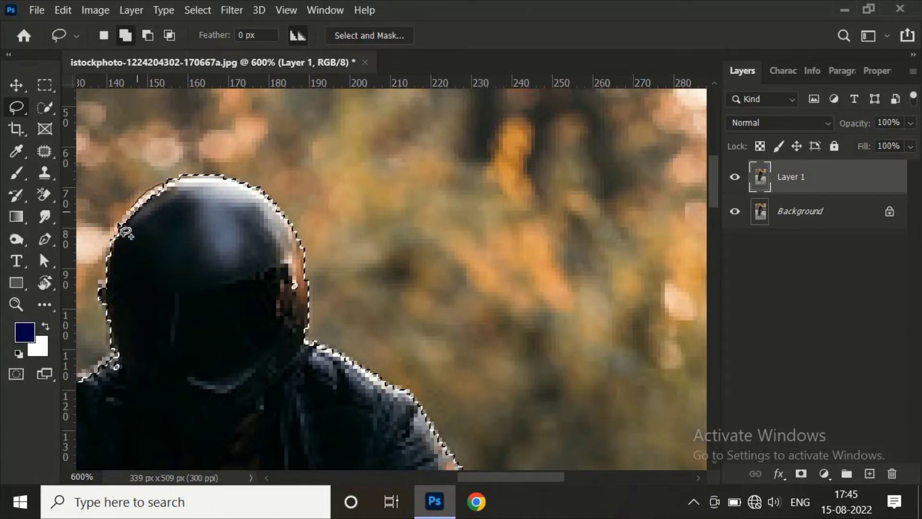
left_click_drag(476, 475, 438, 482)
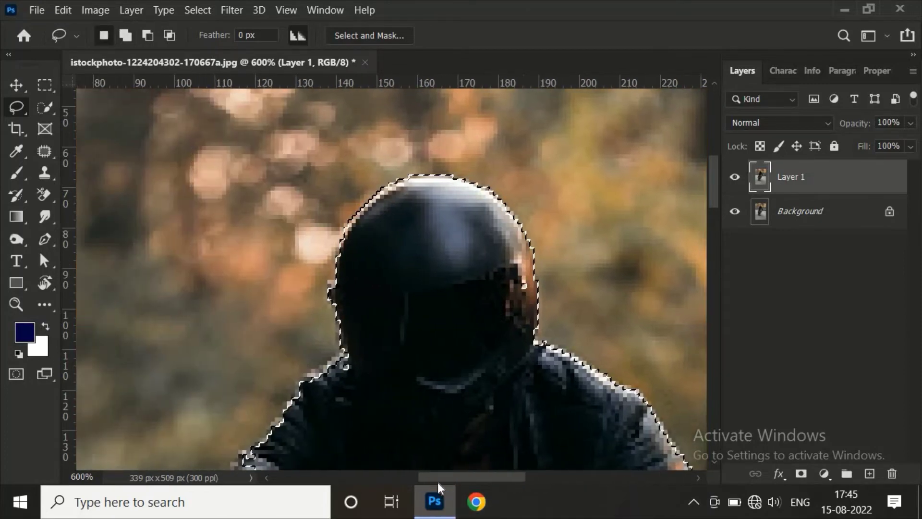
Step: Add the rider's arm edge and remove stray background near the front fork
key("shift")
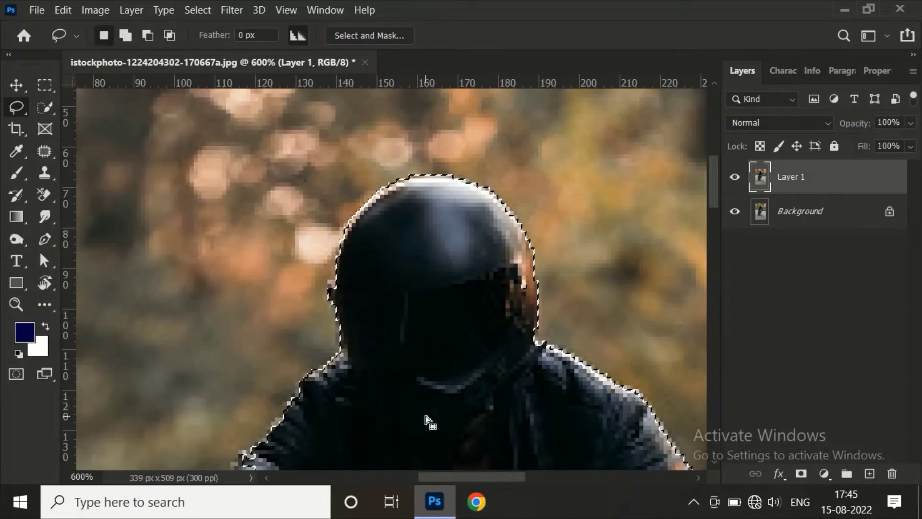
left_click_drag(716, 185, 713, 236)
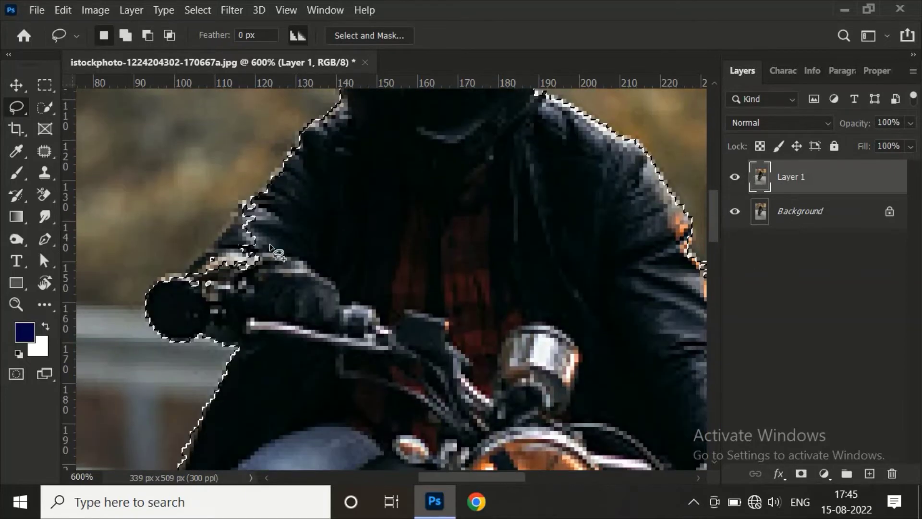
left_click_drag(251, 212, 213, 256)
key("alt")
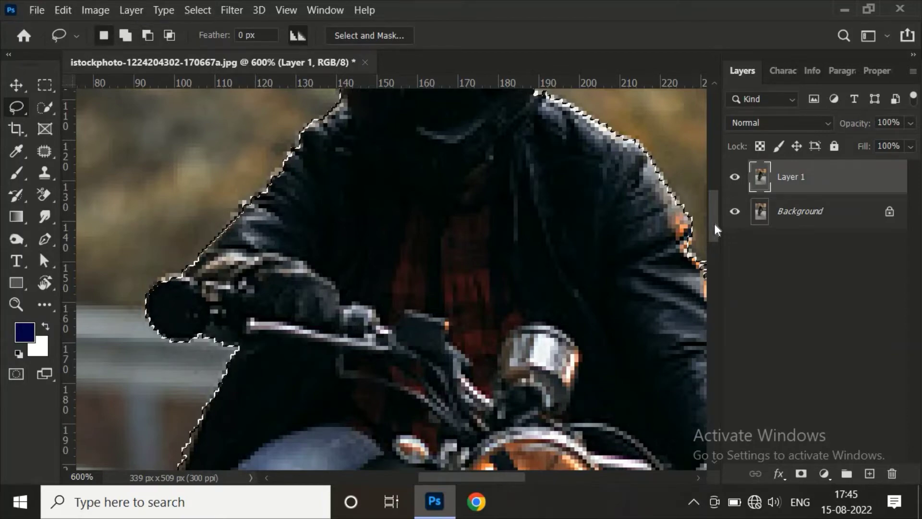
mouse_move(714, 221)
left_mouse_down()
mouse_move(725, 291)
mouse_move(731, 273)
left_mouse_up()
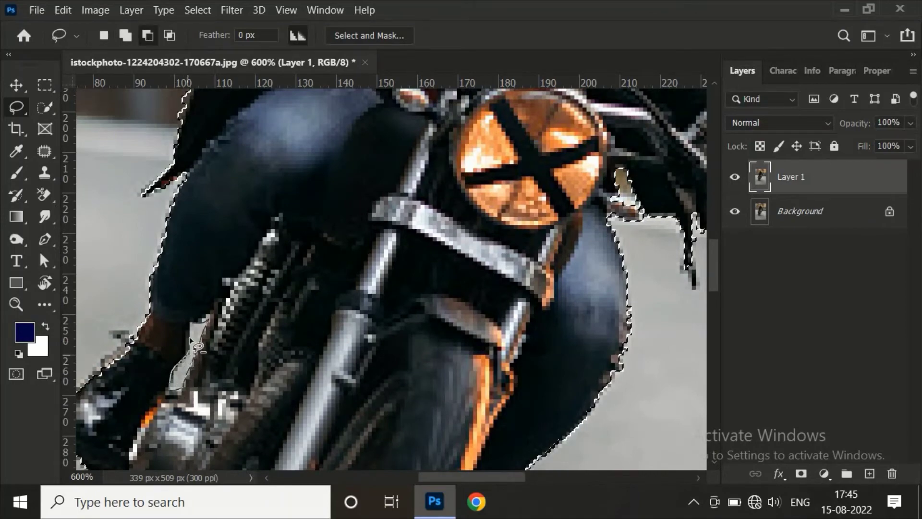
left_click_drag(191, 338, 191, 326)
left_click_drag(710, 249, 716, 182)
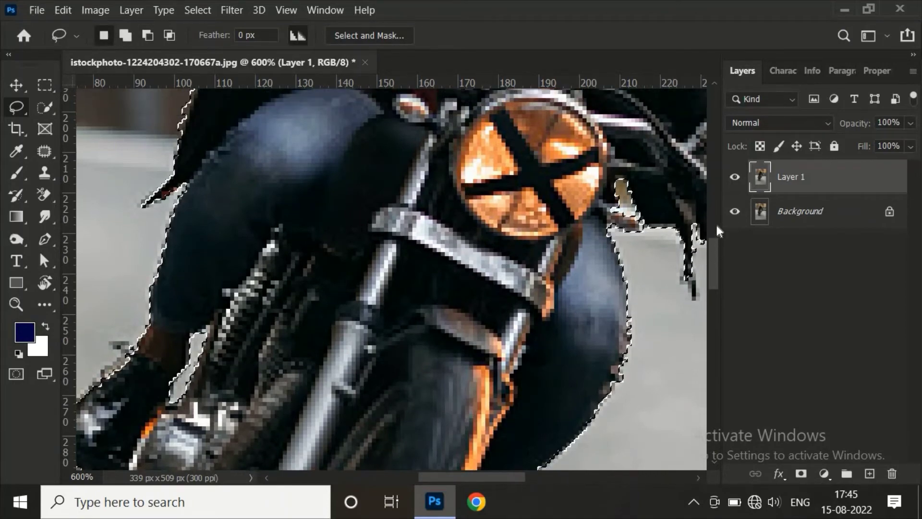
scroll(484, 480, "right", 5)
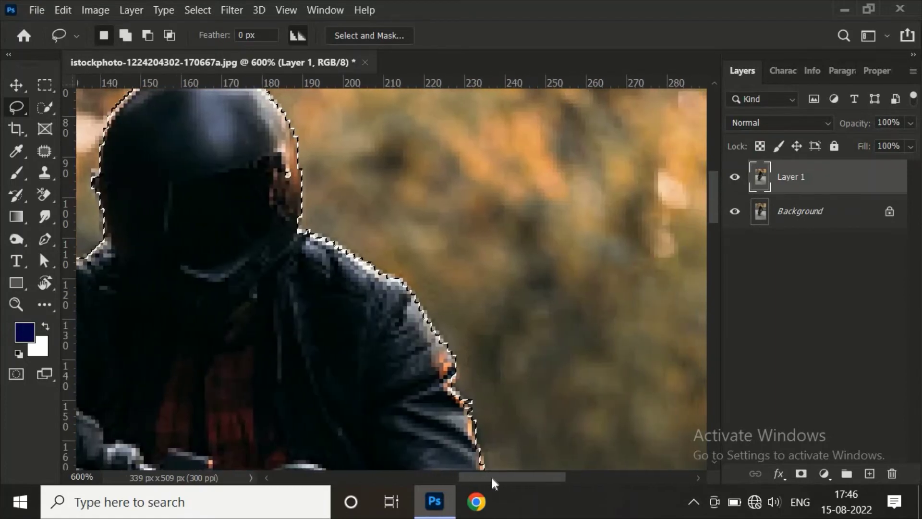
Step: Copy the selected rider and motorcycle onto a new Layer 2
key("ctrl+d")
key("ctrl+minus")
key("ctrl+minus")
key("ctrl+minus")
key("ctrl+minus")
key("ctrl+minus")
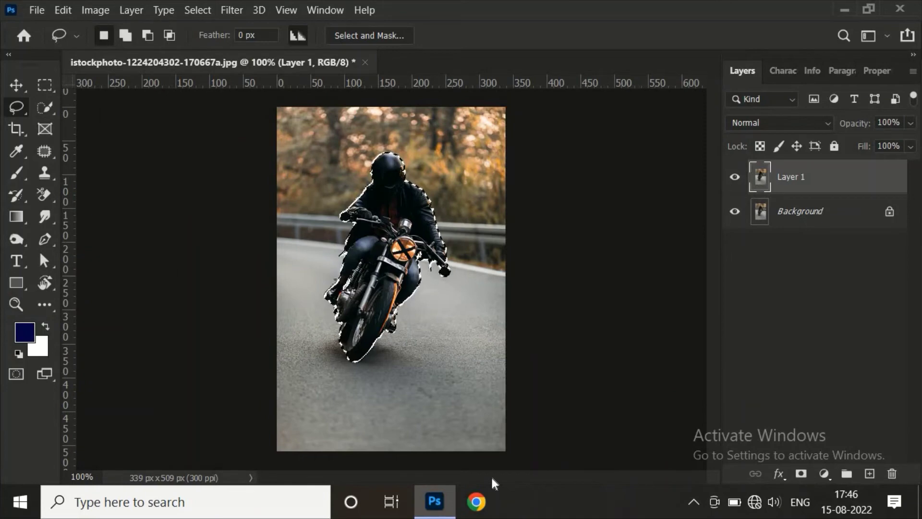
key("ctrl+j")
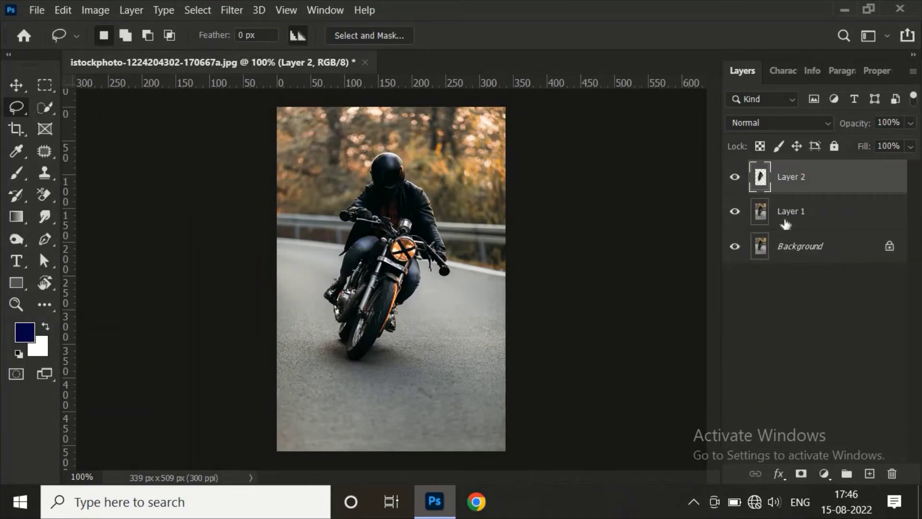
key("ctrl+z")
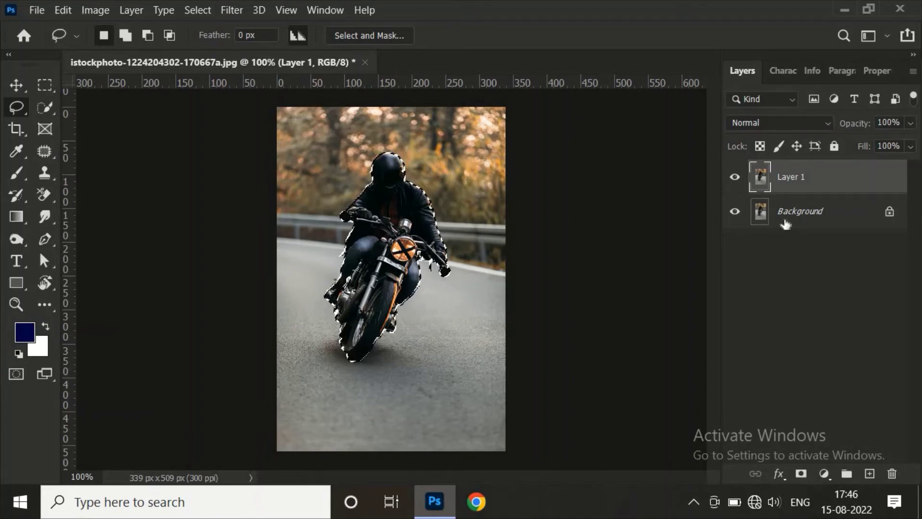
key("ctrl+j")
Step: Reload Layer 2's rider outline as a selection and make Layer 1 active
left_click(761, 178, "ctrl")
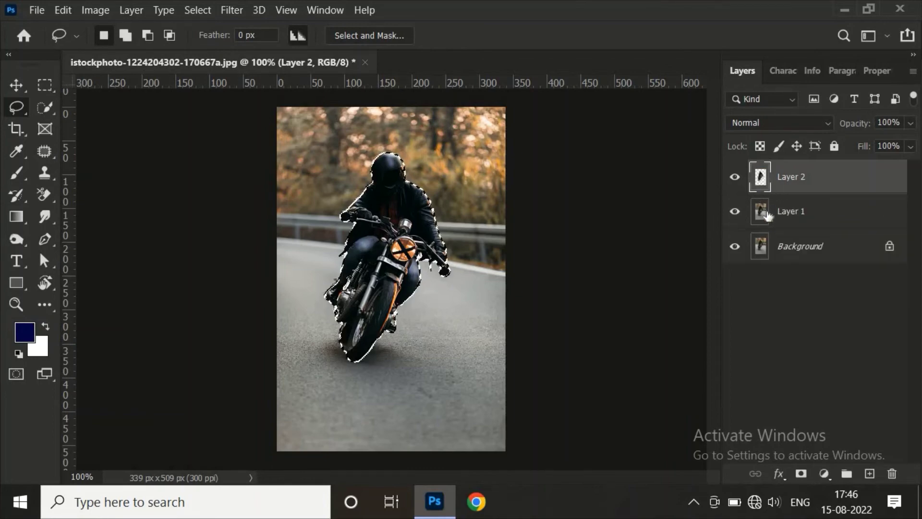
left_click(790, 211)
left_click(191, 9)
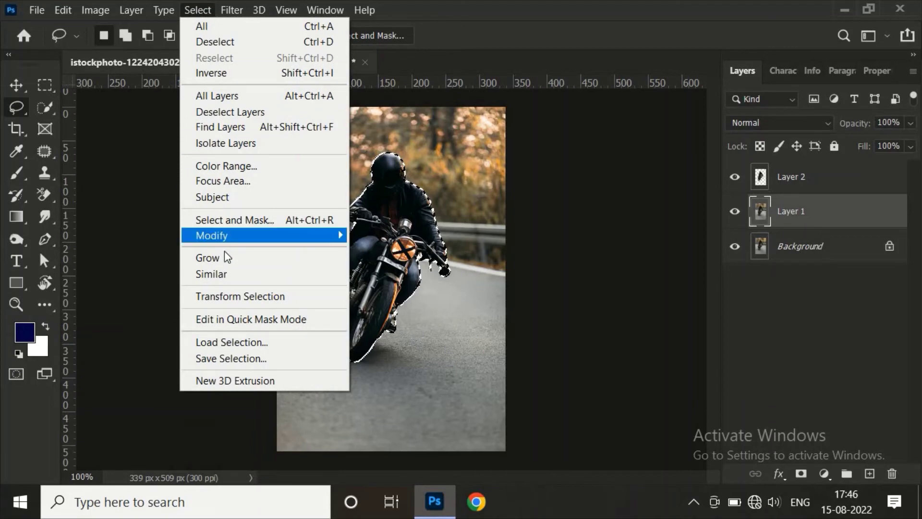
mouse_move(212, 235)
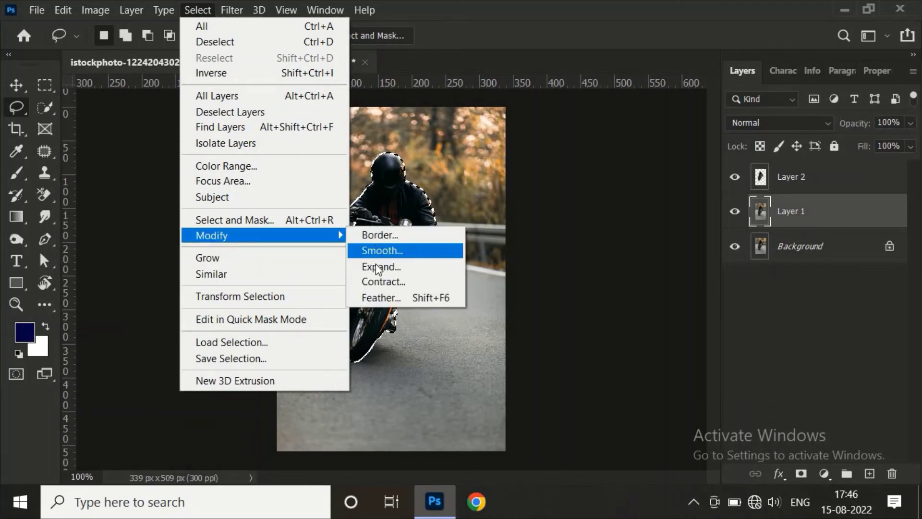
Step: Feather the rider selection by 10 pixels
left_click(379, 297)
type("1")
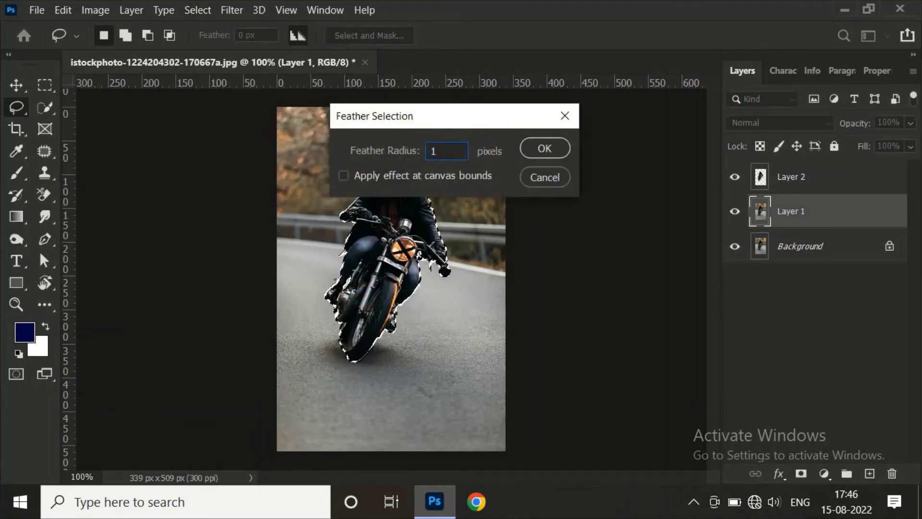
type("0")
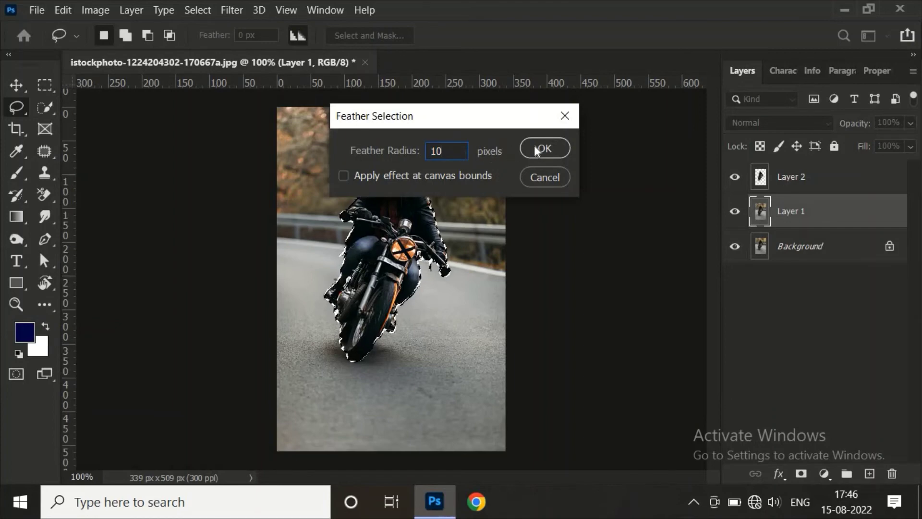
left_click(535, 146)
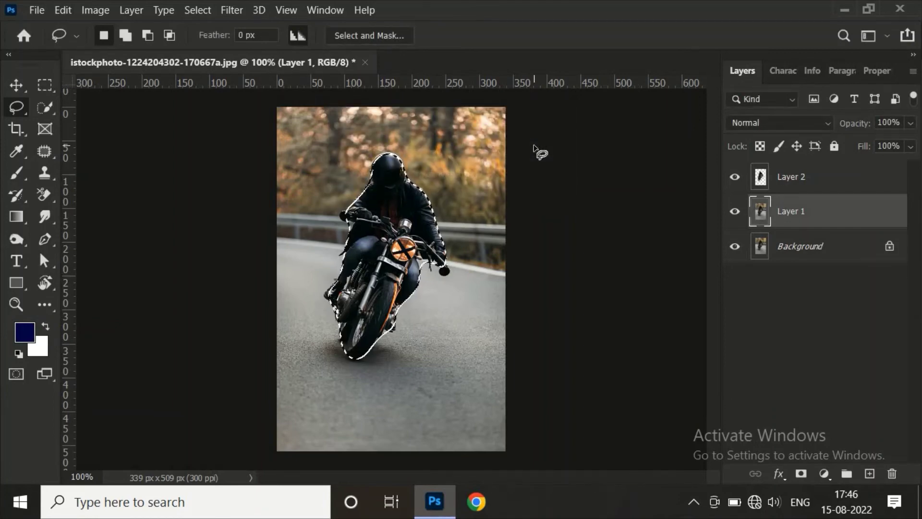
Step: Feather the selection by a further 2 pixels
left_click(203, 12)
mouse_move(212, 235)
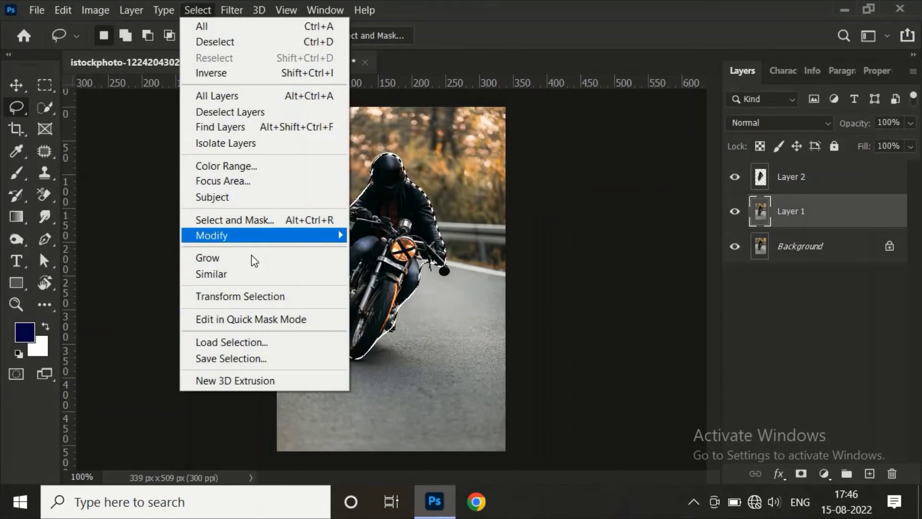
left_click(430, 298)
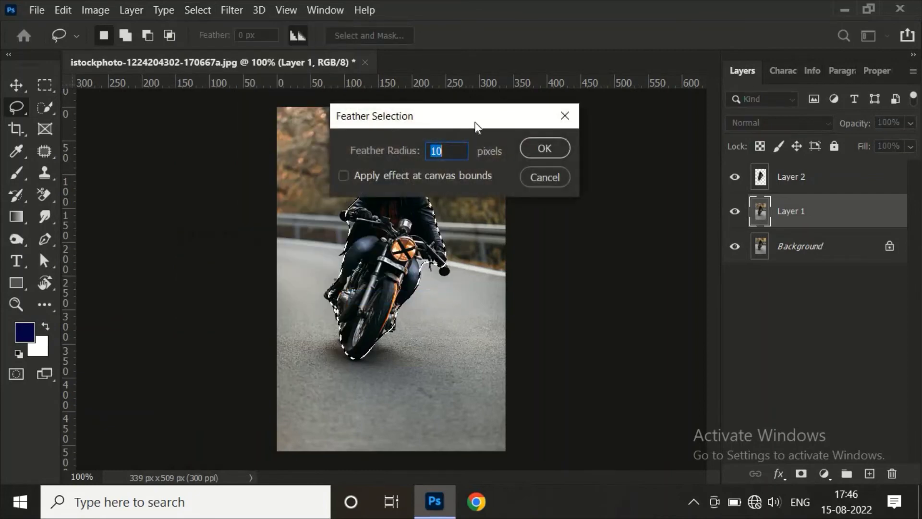
type("2")
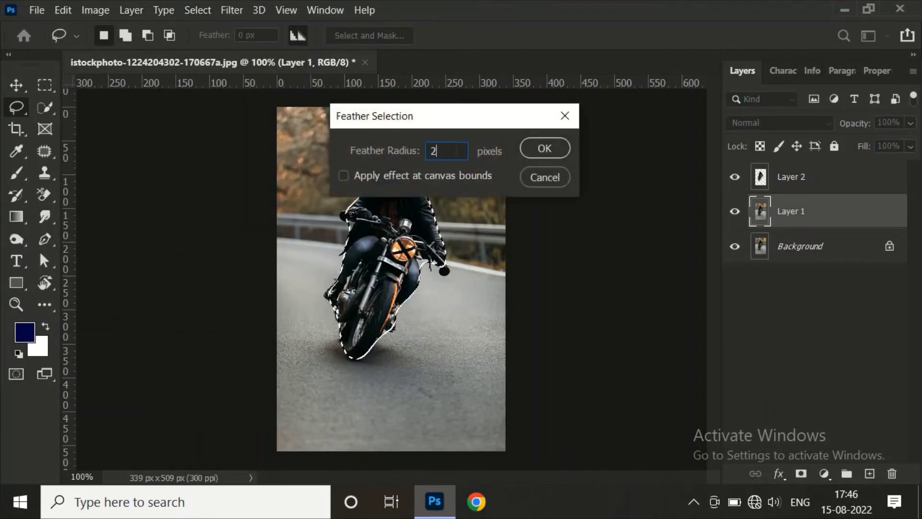
left_click(531, 150)
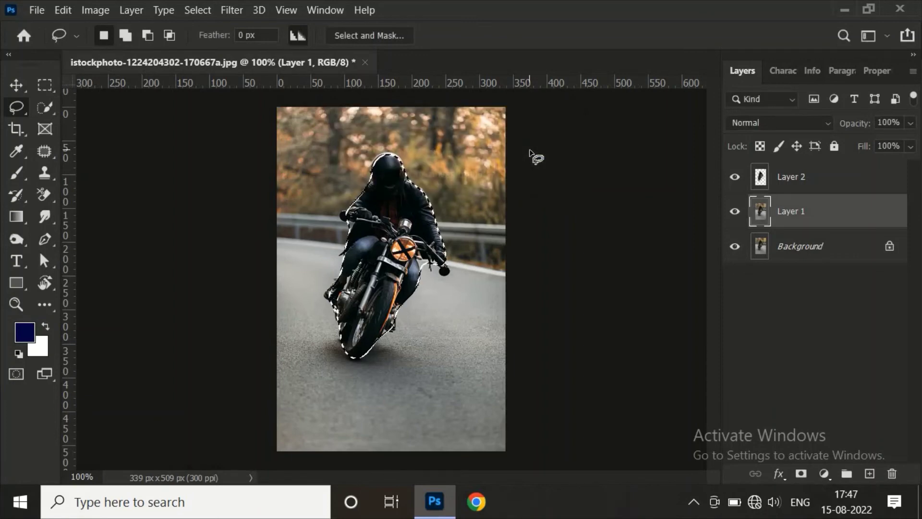
Step: Reload the rider outline from Layer 2 and Content-Aware fill it on Layer 1
key("ctrl+plus")
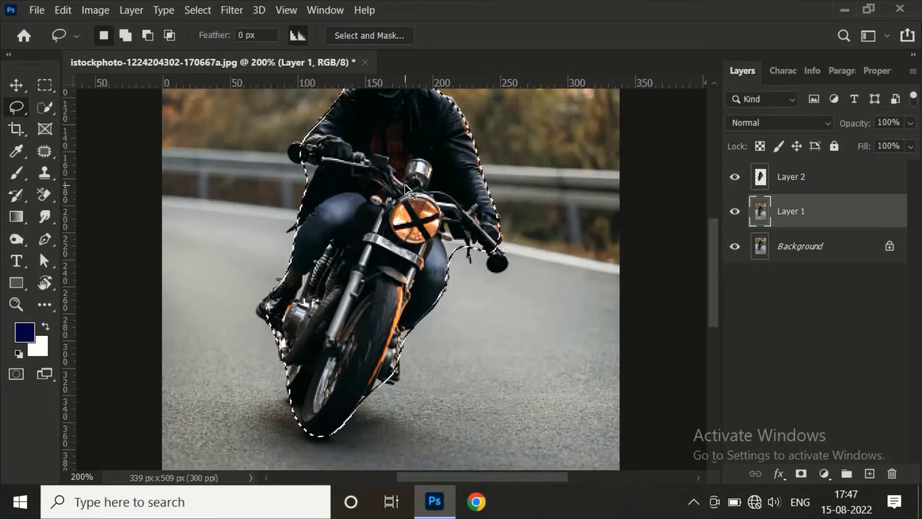
key("ctrl+plus")
left_click_drag(716, 263, 711, 255)
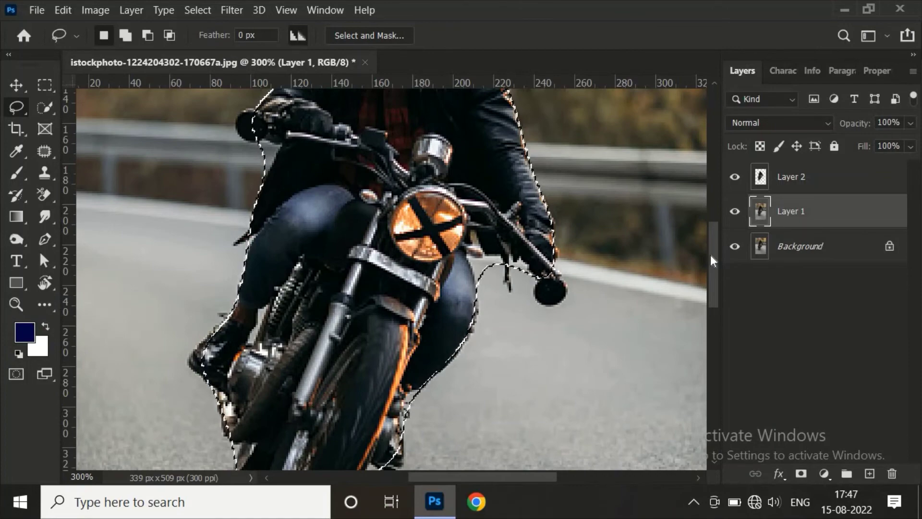
left_click(761, 181, "ctrl")
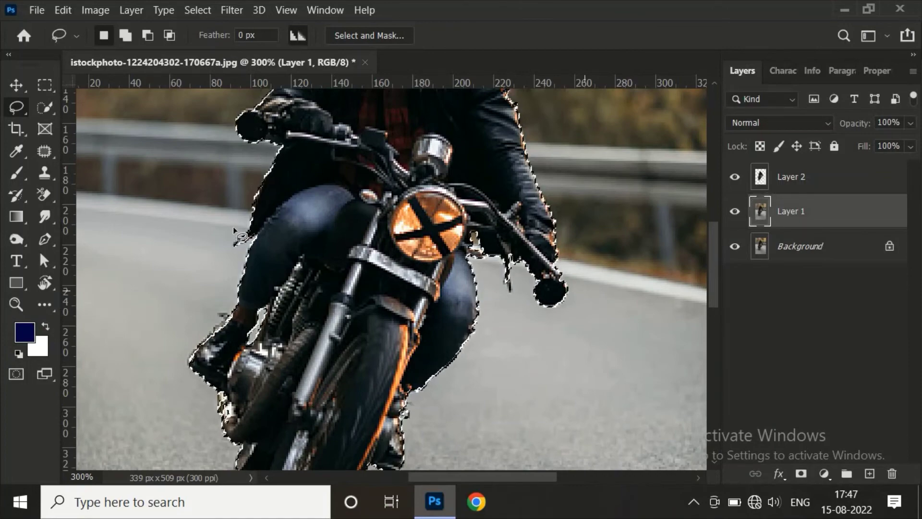
key("ctrl+minus")
key("ctrl+minus")
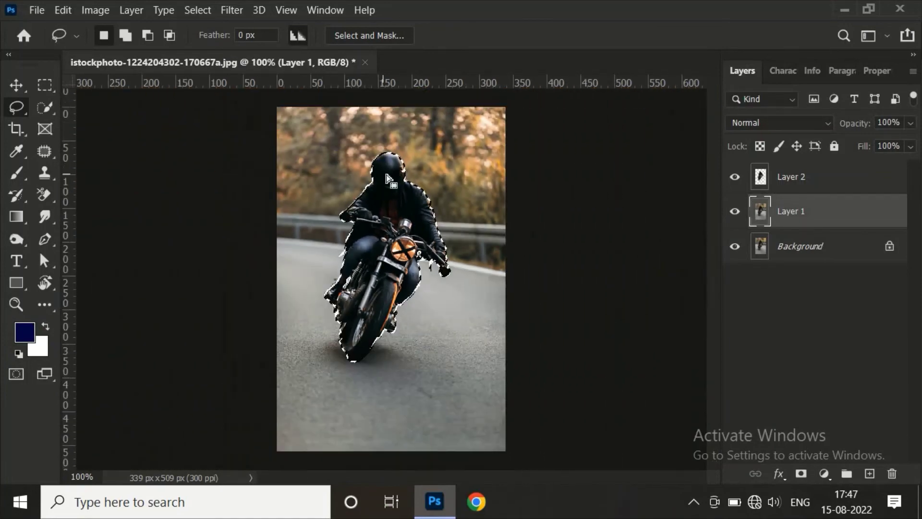
right_click(387, 177)
left_click(413, 378)
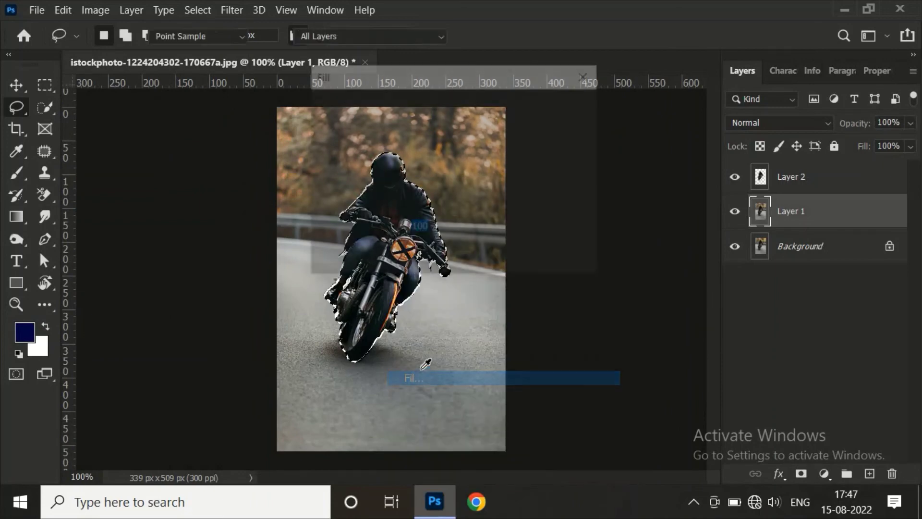
left_click(563, 110)
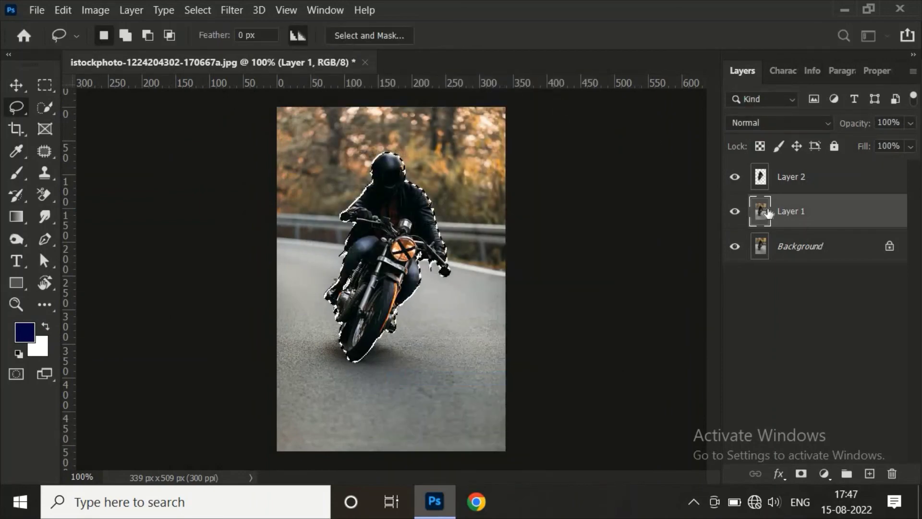
Step: Hide the Background layer, deselect, and toggle Layer 2 to check the fill
left_click(735, 247)
key("ctrl+d")
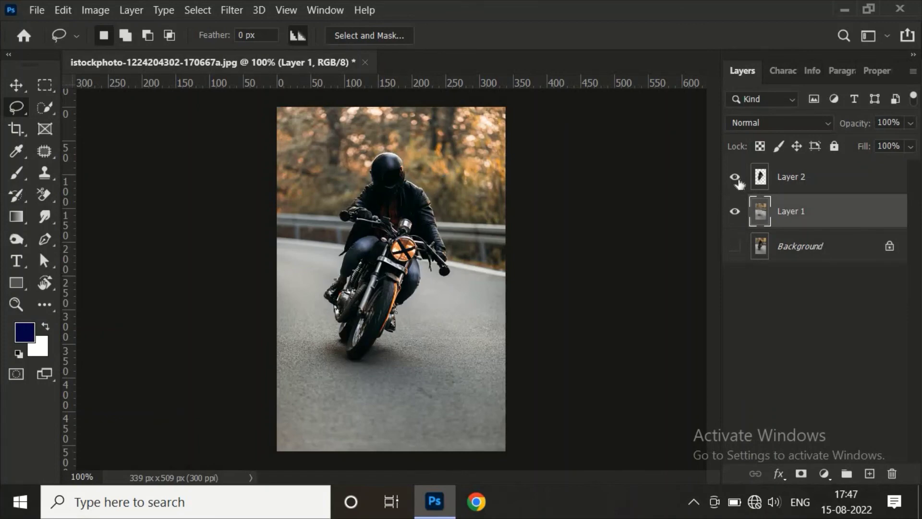
left_click(736, 178)
Step: Apply a Motion Blur to Layer 1 with angle 0 and distance 31 pixels
left_click(196, 6)
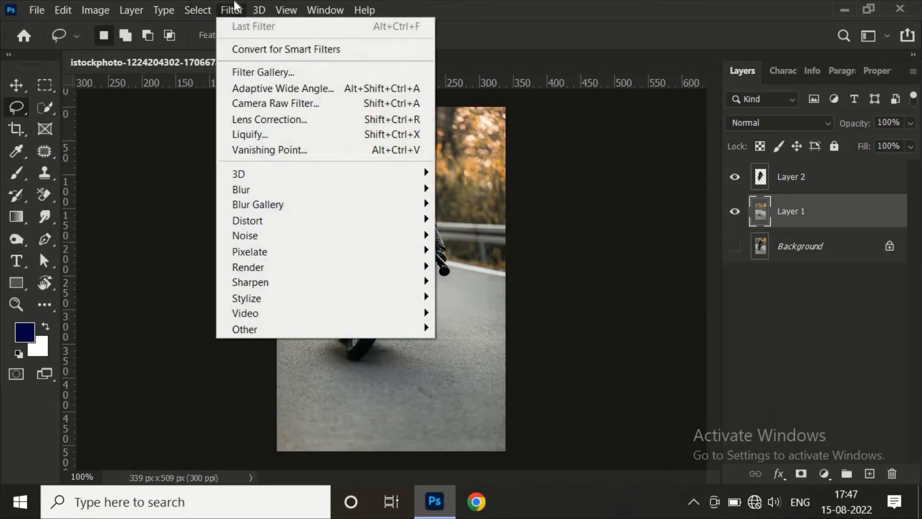
left_click(228, 6)
mouse_move(241, 189)
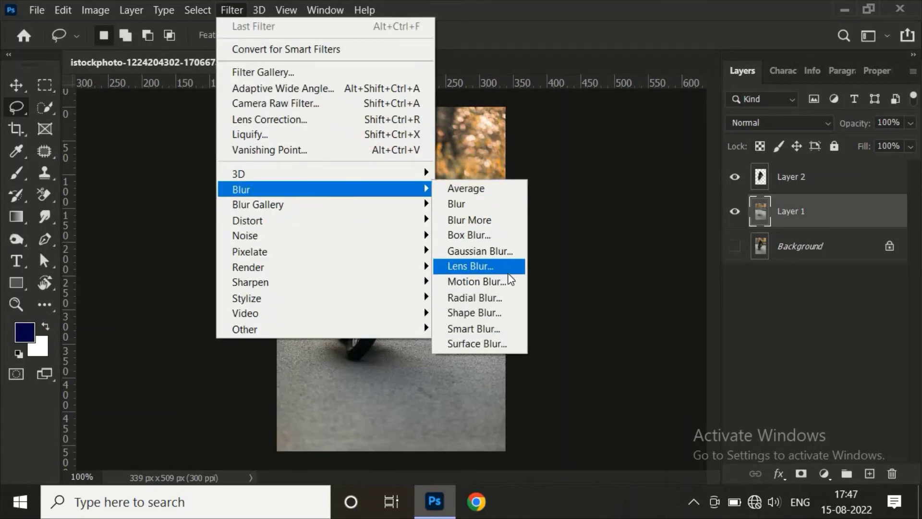
left_click(481, 282)
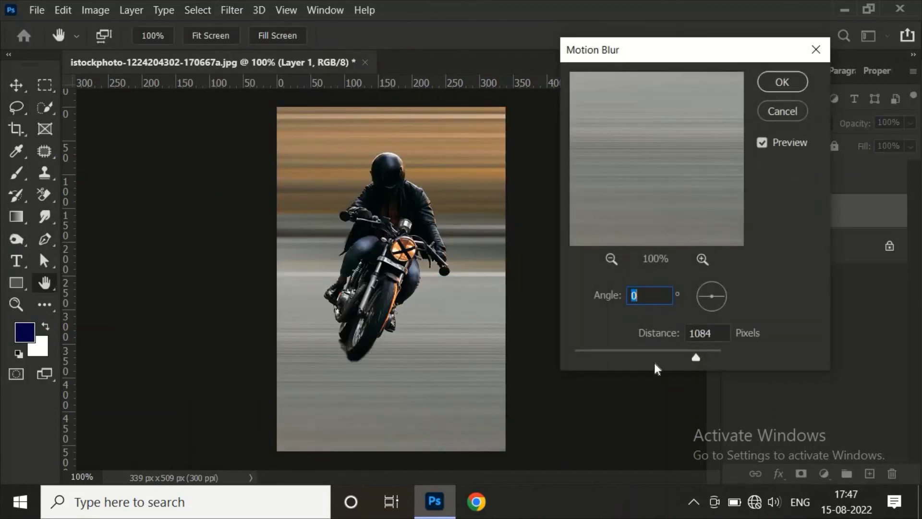
left_click(652, 349)
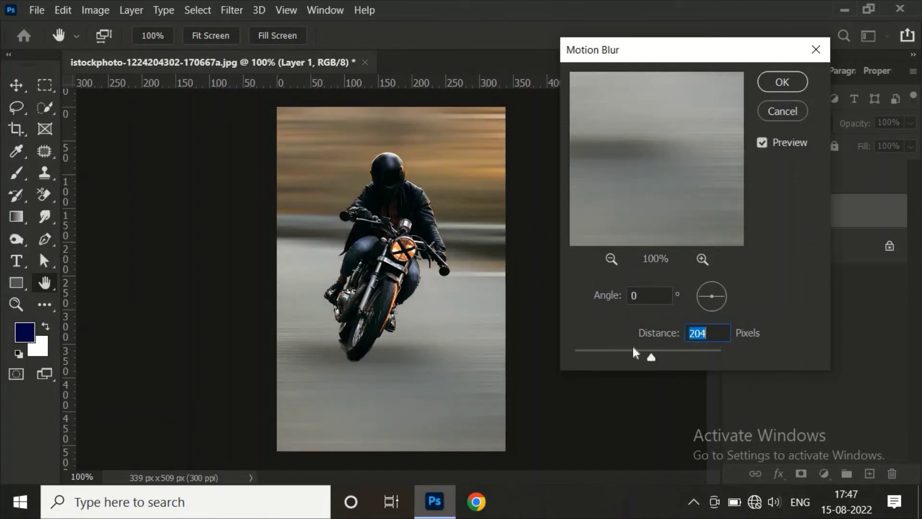
left_click_drag(624, 350, 600, 356)
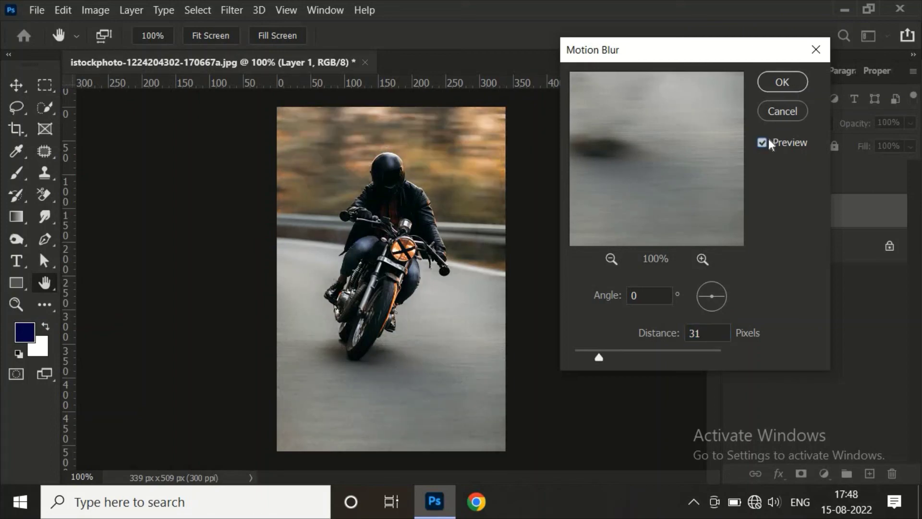
left_click(785, 82)
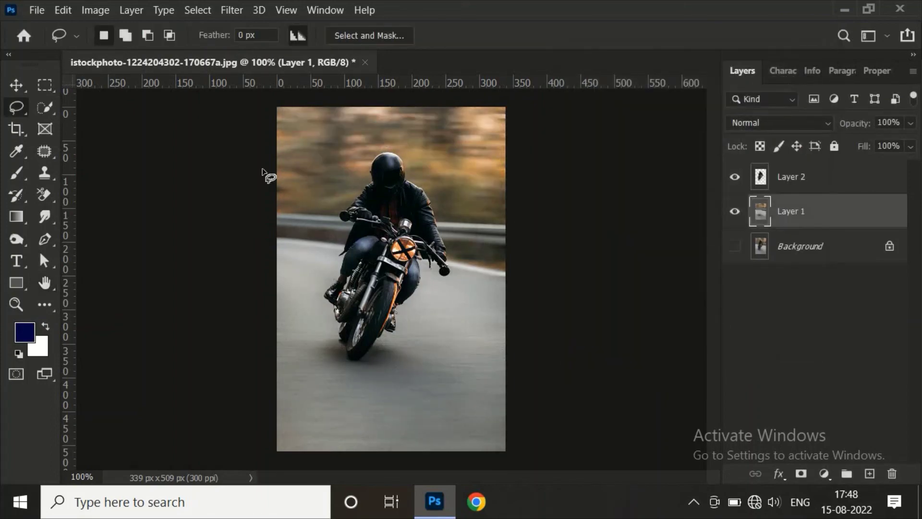
left_click(17, 85)
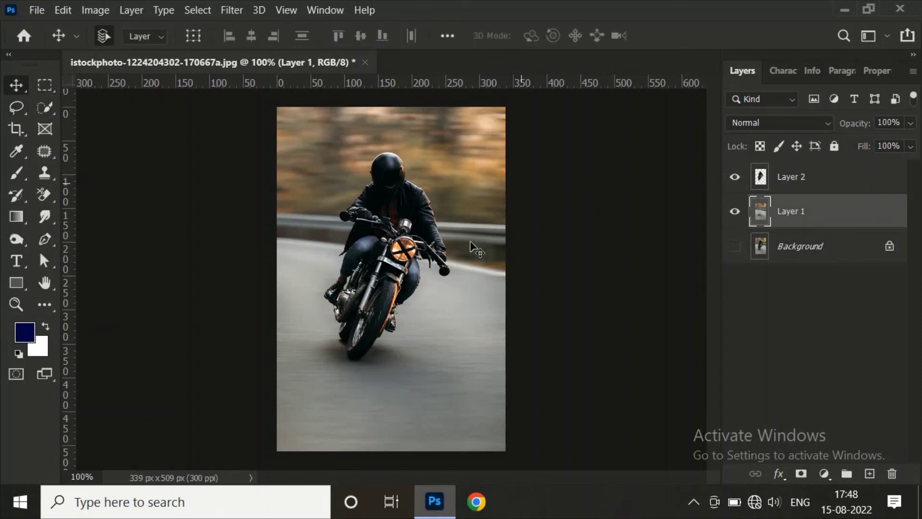